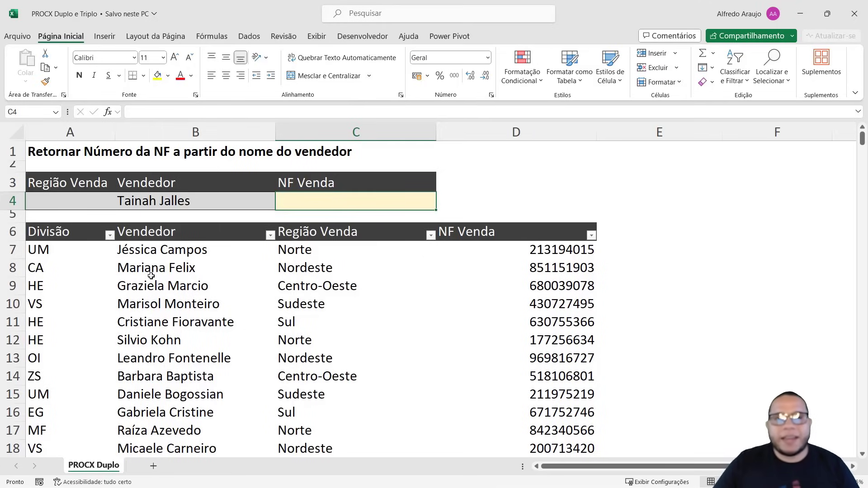
# Look over the Vendedor, Divisão, Região Venda and NF Venda columns of the sales table
pyautogui.moveTo(158, 252); pyautogui.dragTo(169, 398)
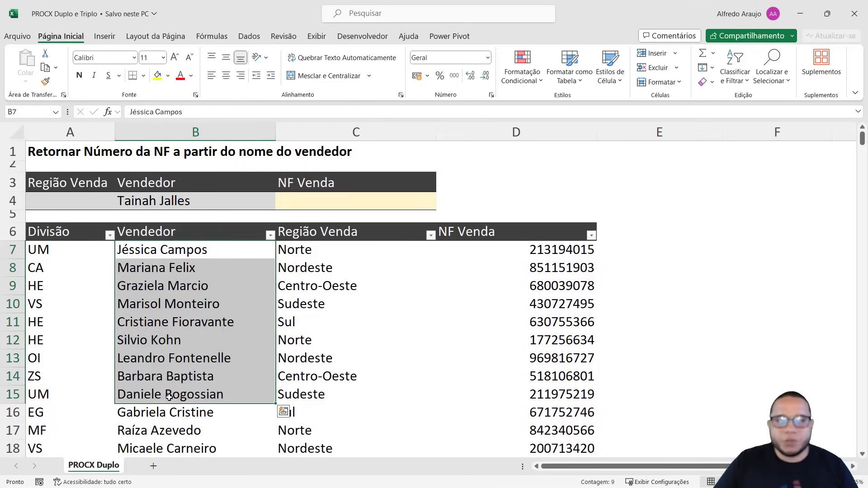
pyautogui.moveTo(67, 248); pyautogui.dragTo(84, 361)
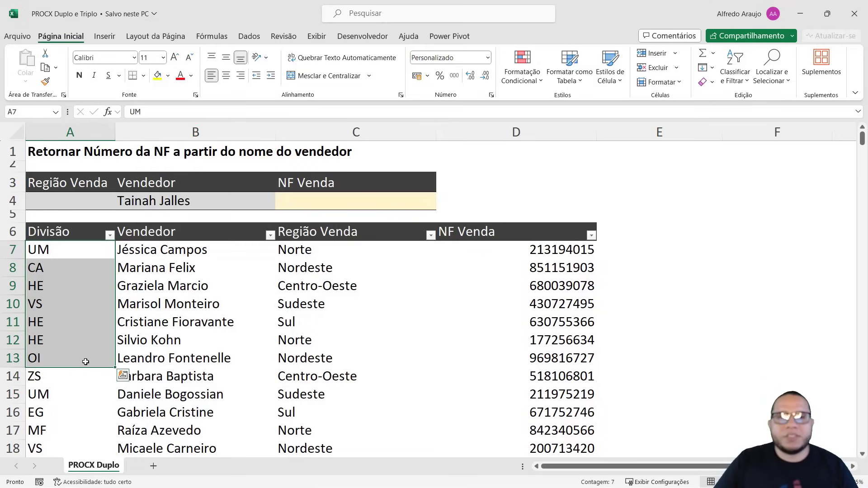
pyautogui.moveTo(326, 248); pyautogui.dragTo(329, 378)
pyautogui.moveTo(480, 252); pyautogui.dragTo(485, 411)
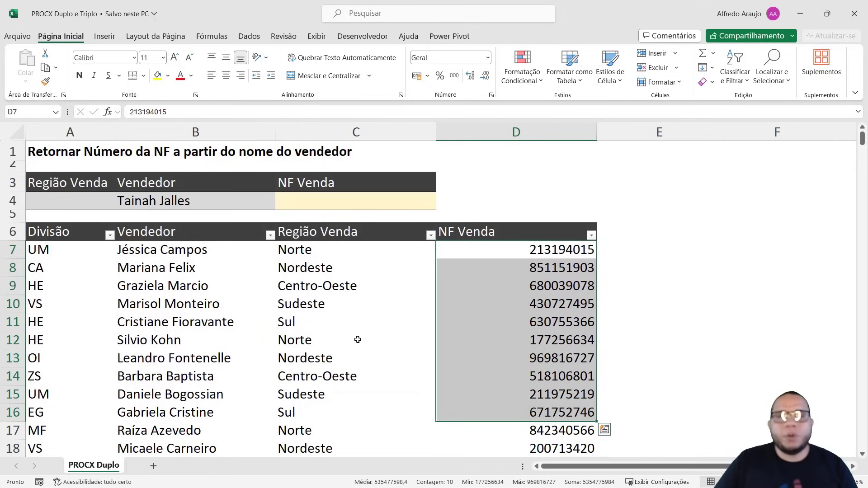
# Try out several sellers from the dropdown list in cell B4
pyautogui.click(211, 201)
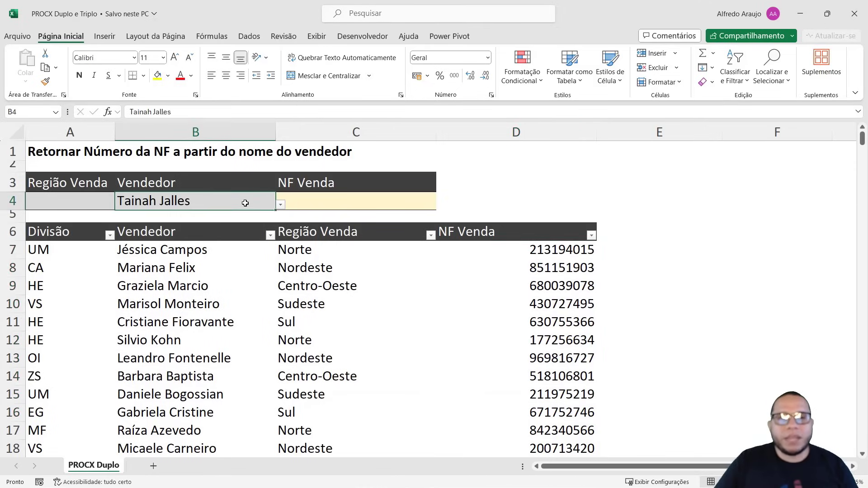
pyautogui.click(281, 205)
pyautogui.scroll(-4, 252, 271)
pyautogui.scroll(5, 252, 283)
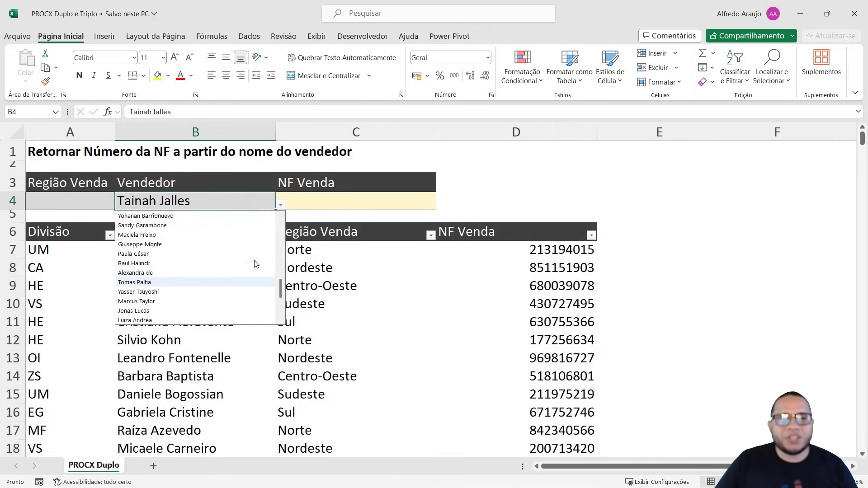
pyautogui.scroll(1, 252, 284)
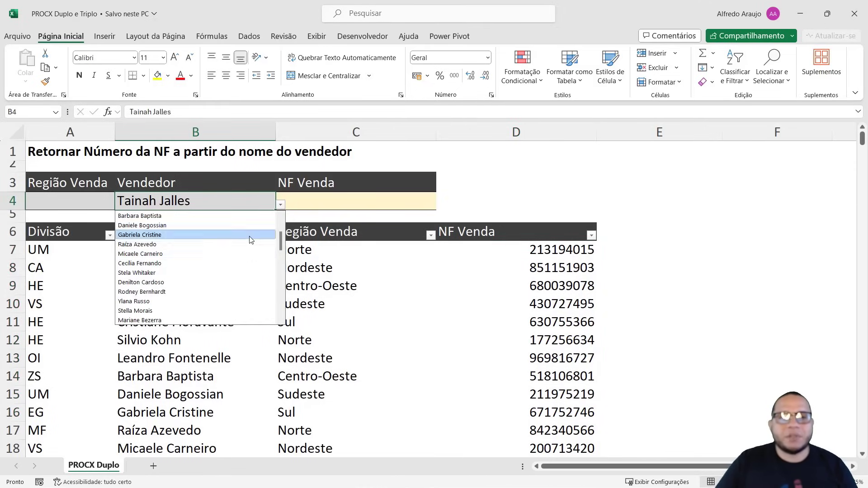
pyautogui.click(248, 238)
pyautogui.click(281, 204)
pyautogui.click(243, 267)
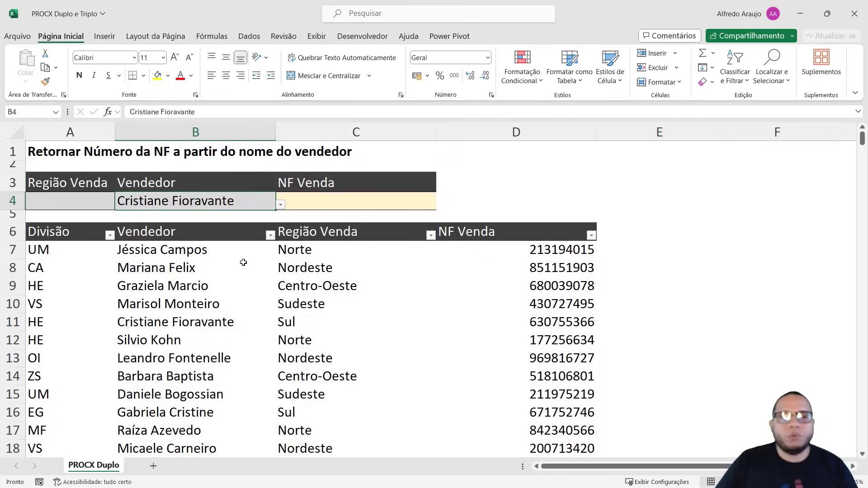
pyautogui.moveTo(234, 251); pyautogui.dragTo(231, 429)
pyautogui.click(248, 285)
pyautogui.click(260, 199)
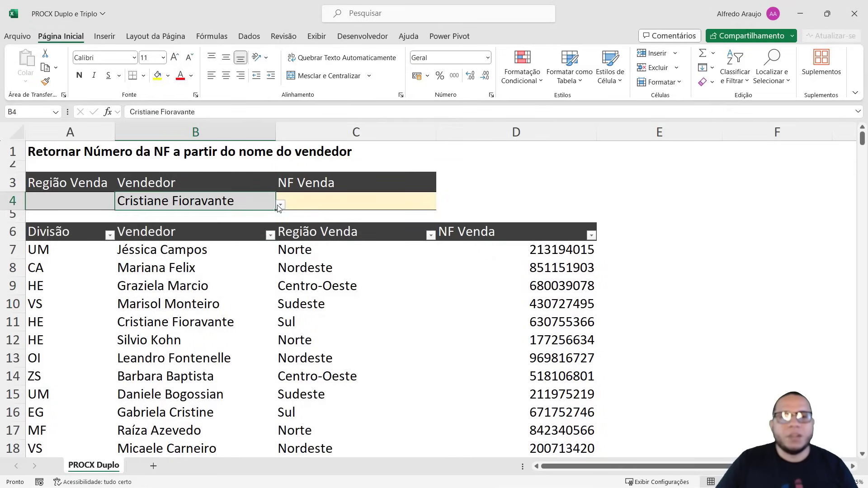
pyautogui.click(280, 205)
pyautogui.click(236, 300)
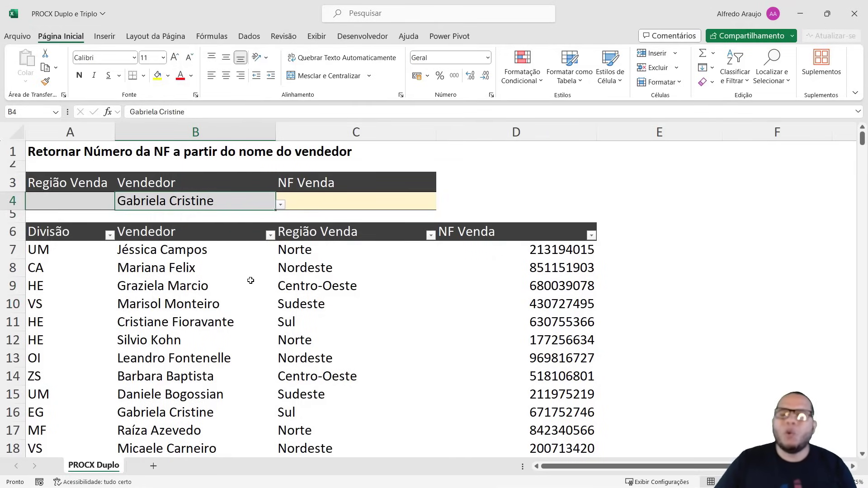
# Choose a seller from near the end of the dropdown list in cell B4
pyautogui.click(280, 205)
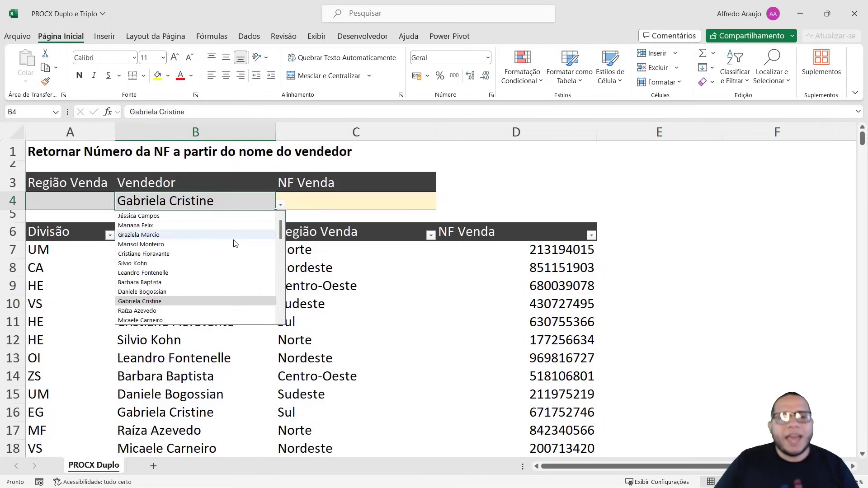
pyautogui.scroll(-5, 233, 266)
pyautogui.scroll(-10, 233, 266)
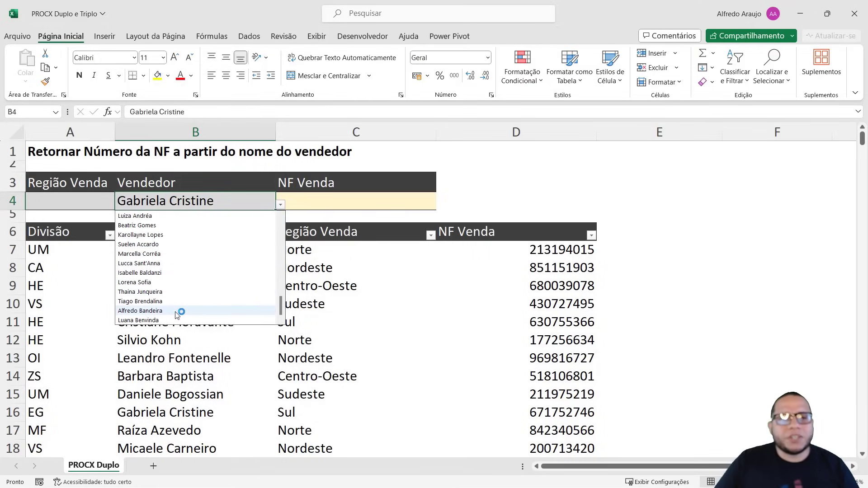
pyautogui.click(173, 292)
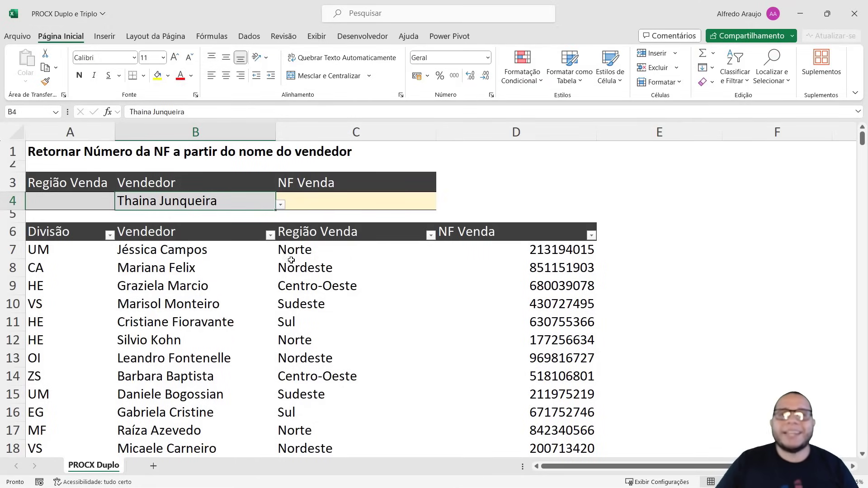
# Start a PROCX formula in C4 with the seller in B4 as the lookup value
pyautogui.click(300, 200)
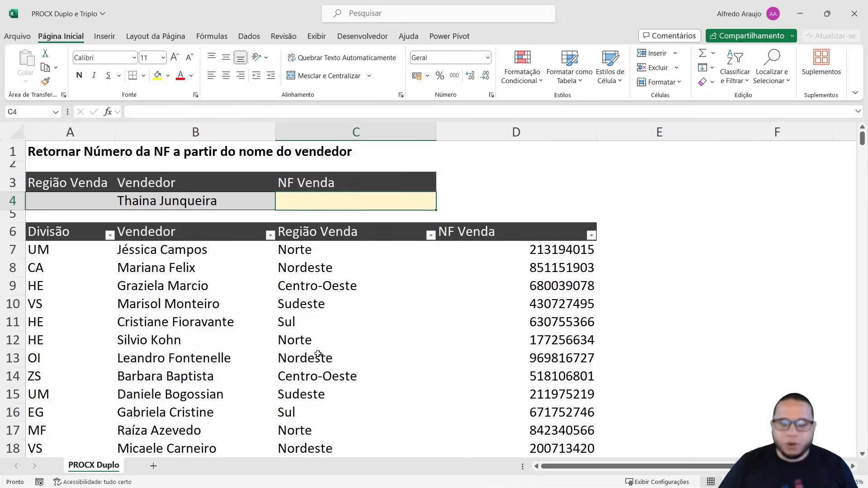
pyautogui.write('=P')
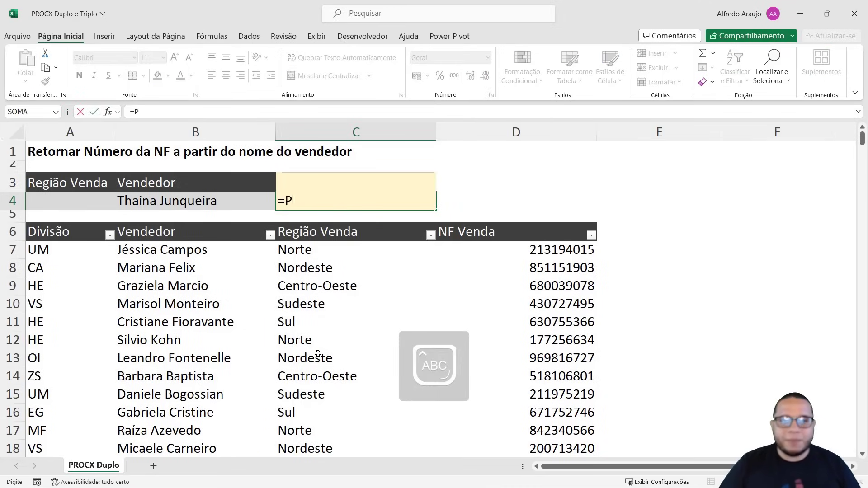
pyautogui.write('ROCX')
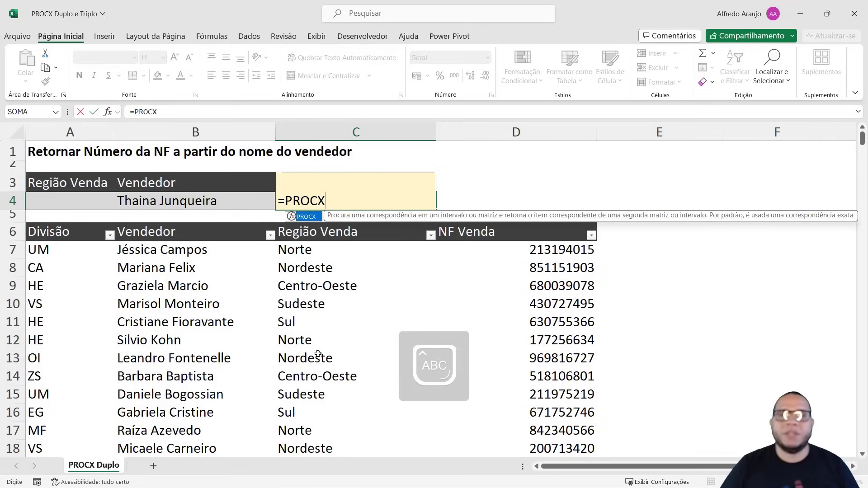
pyautogui.write('(')
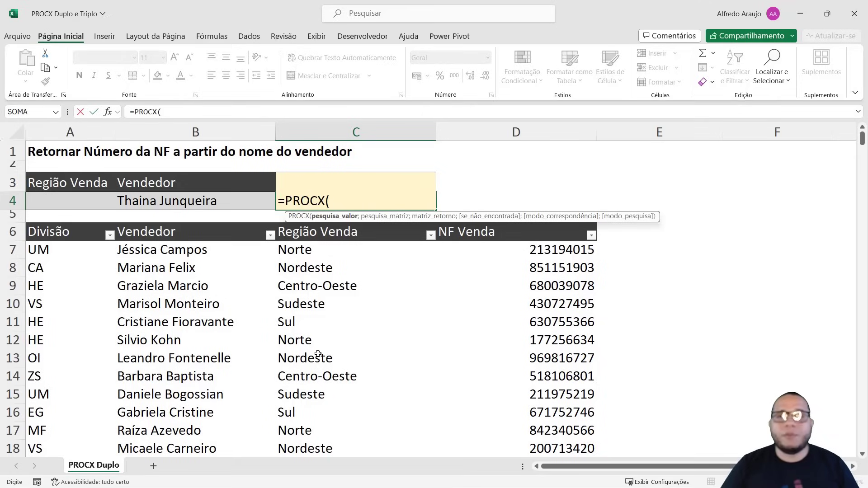
pyautogui.click(196, 205)
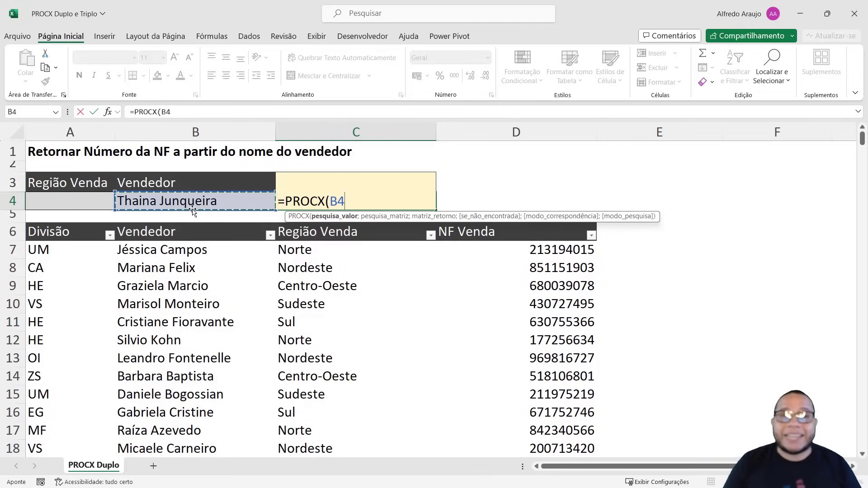
# Set the formula's lookup array to the seller column, B7:B405, and review the arguments entered
pyautogui.write(';')
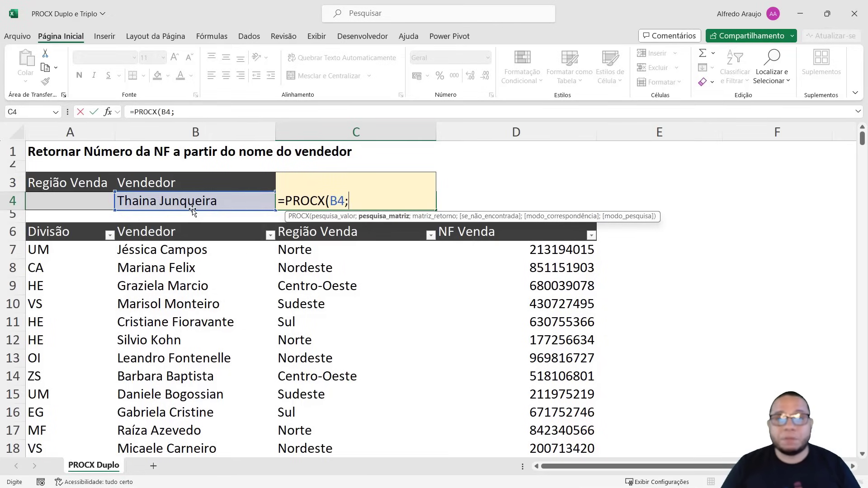
pyautogui.click(183, 250)
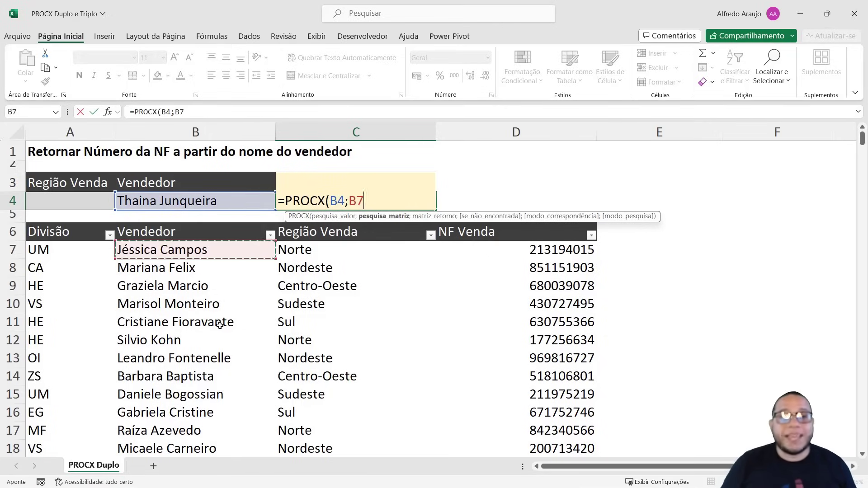
pyautogui.hotkey('ctrl', 'shift', 'Down')
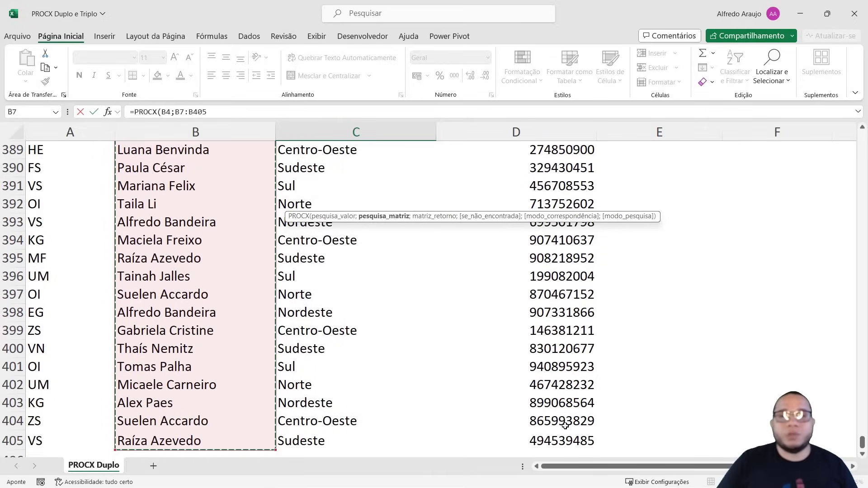
pyautogui.moveTo(862, 445); pyautogui.dragTo(863, 135)
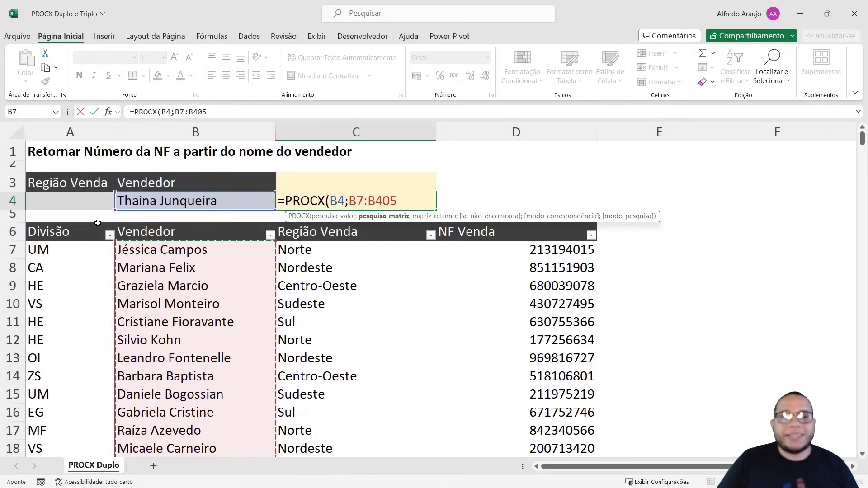
pyautogui.scroll(-9, 167, 332)
pyautogui.scroll(-20, 167, 332)
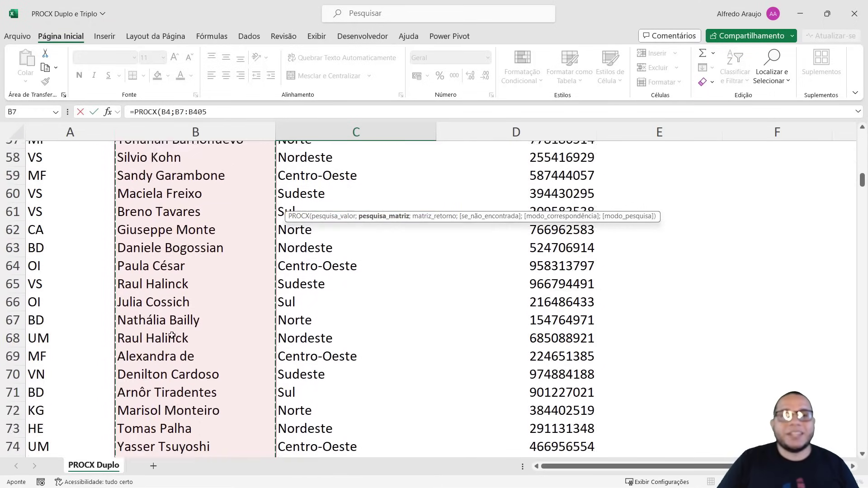
pyautogui.scroll(-20, 489, 343)
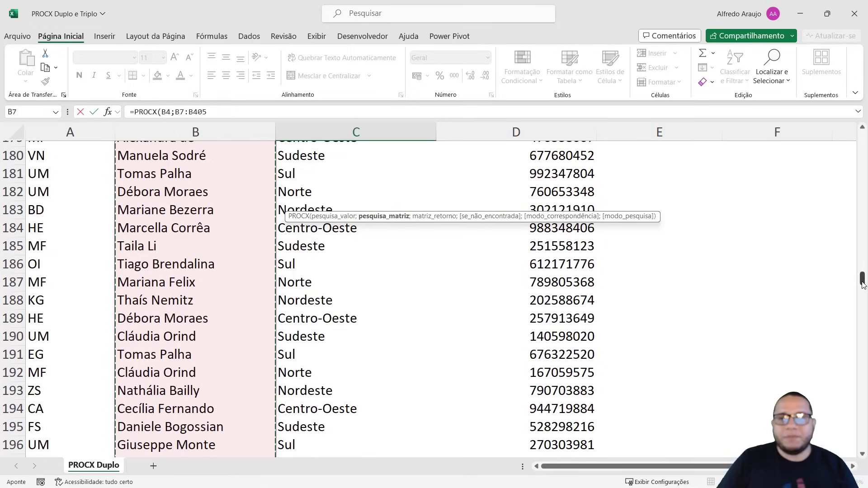
pyautogui.scroll(20, 802, 277)
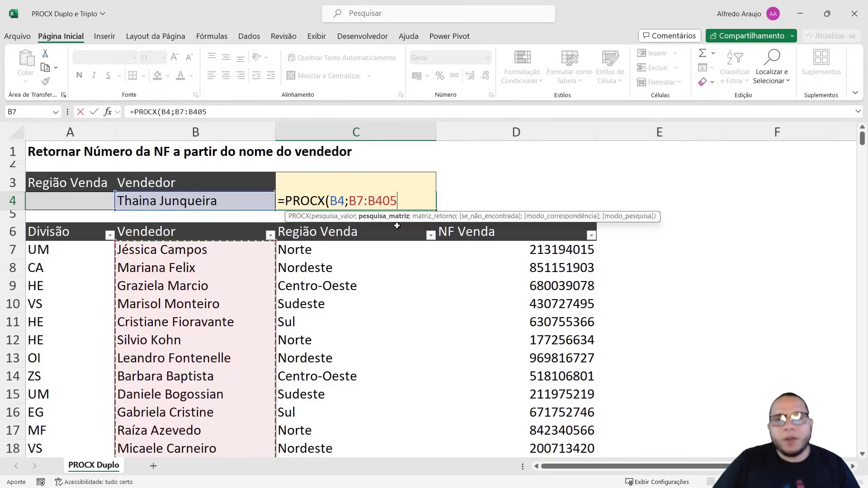
pyautogui.moveTo(398, 201); pyautogui.dragTo(356, 209)
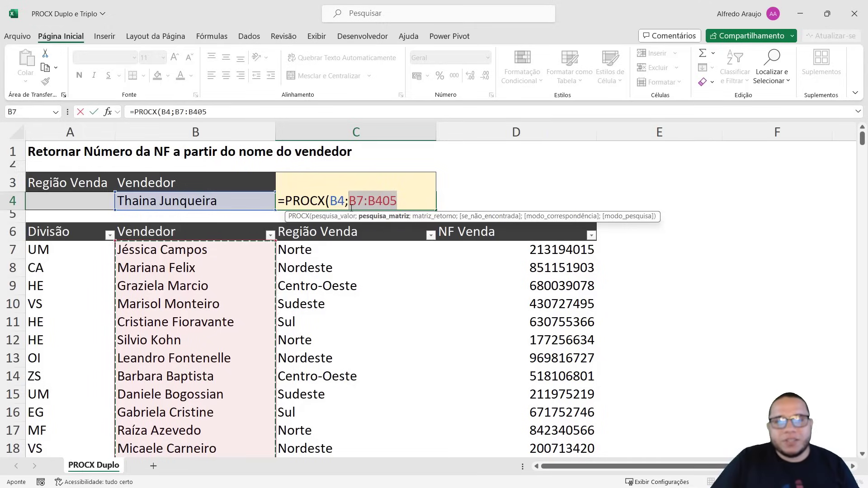
pyautogui.click(341, 201)
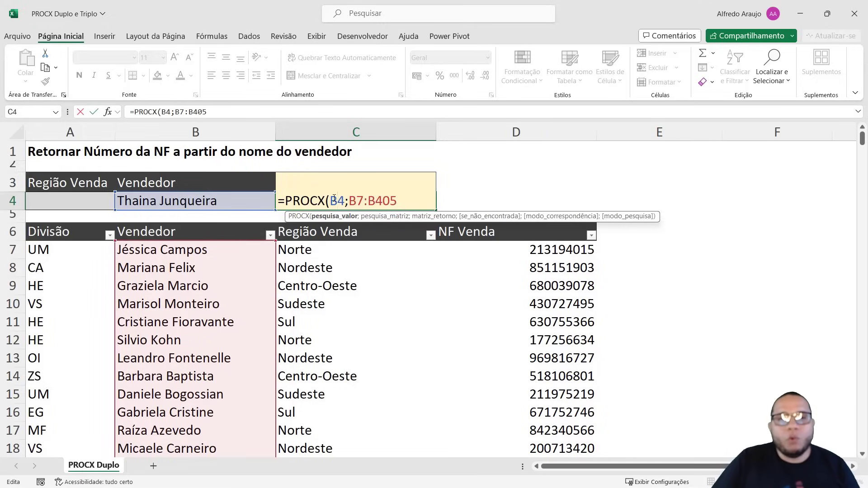
pyautogui.moveTo(331, 201); pyautogui.dragTo(346, 201)
pyautogui.click(394, 202)
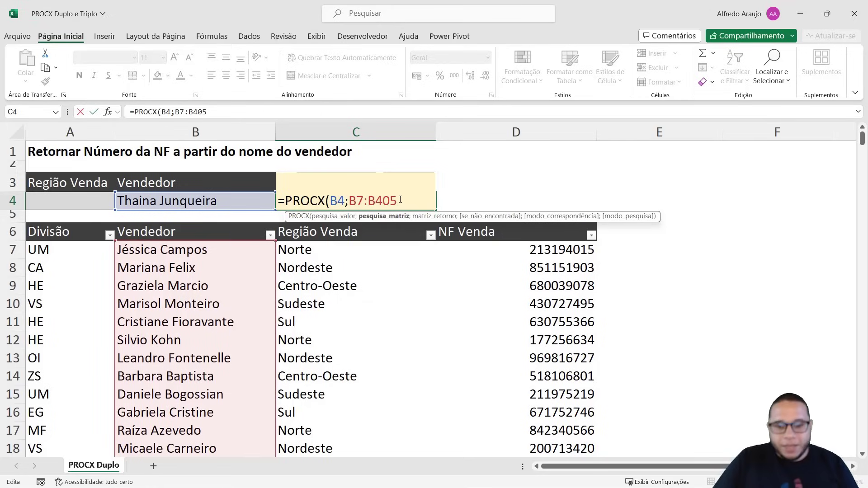
# Set the formula's return array to the NF Venda column, D7:D405
pyautogui.write(';')
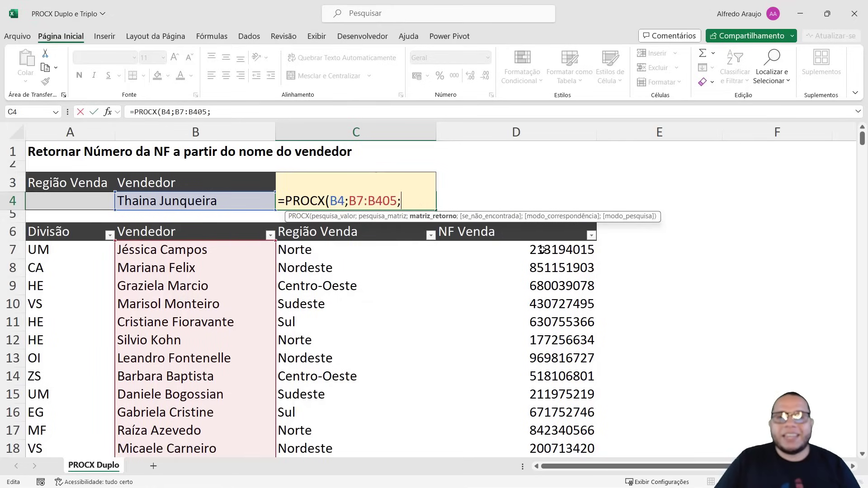
pyautogui.moveTo(543, 250)
pyautogui.mouseDown()
pyautogui.moveTo(544, 288)
pyautogui.moveTo(538, 253)
pyautogui.mouseUp()
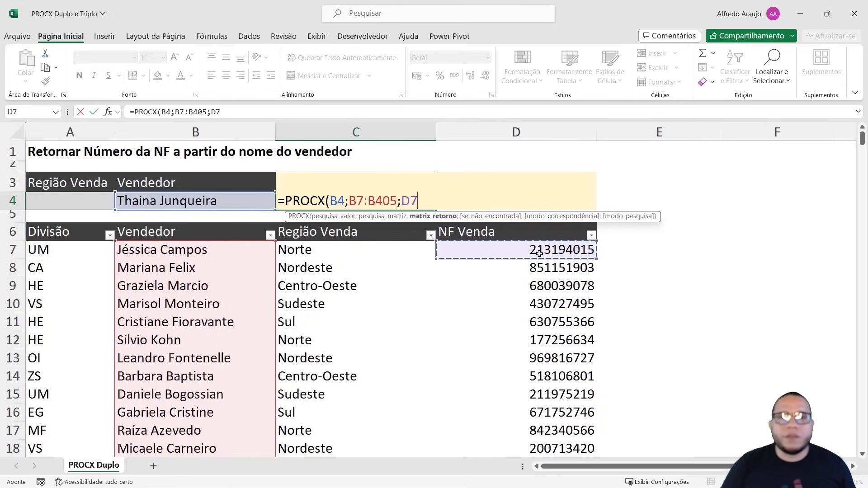
pyautogui.hotkey('ctrl', 'shift', 'Down')
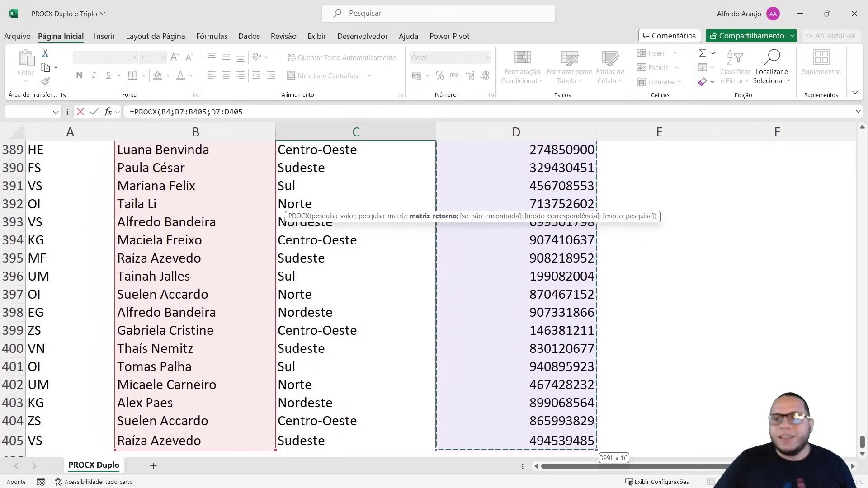
pyautogui.moveTo(862, 447); pyautogui.dragTo(862, 136)
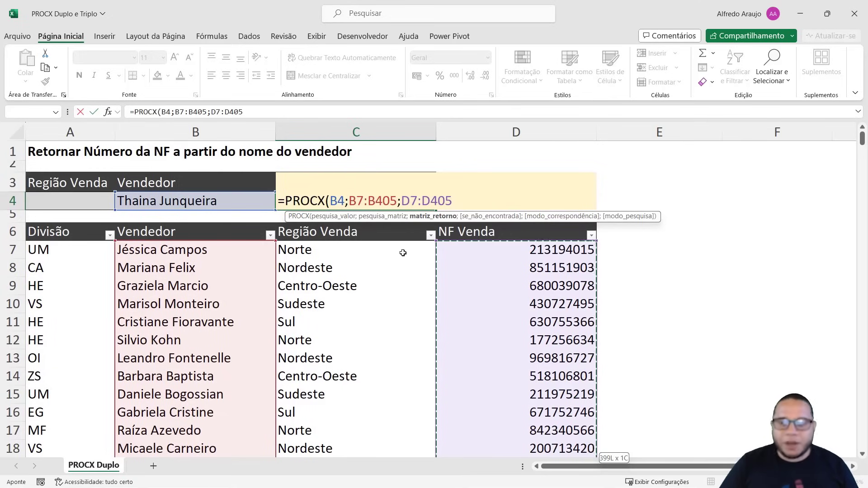
# Set the PROCX formula's if-not-found argument to the text "Não encontrado"
pyautogui.write(';')
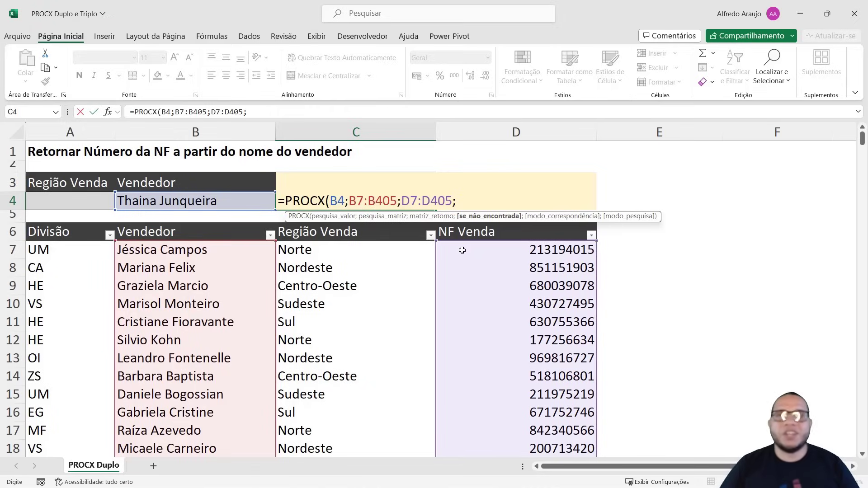
pyautogui.write('"')
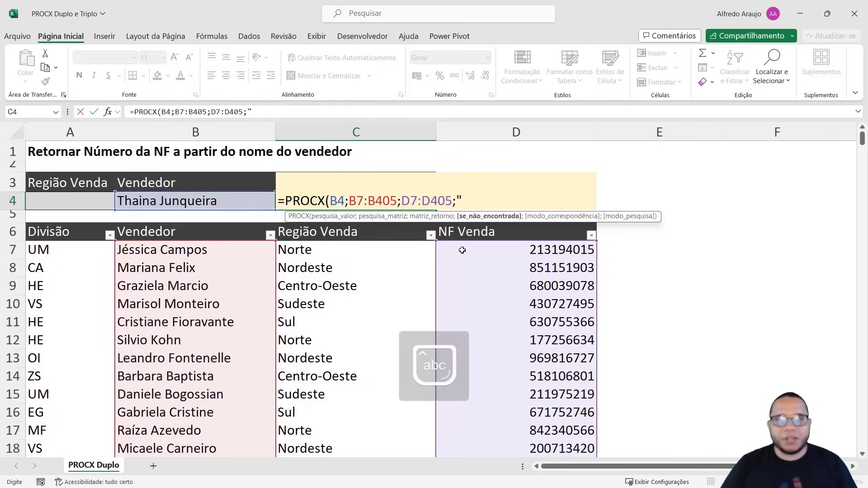
pyautogui.write('N~')
pyautogui.press('BackSpace')
pyautogui.press('BackSpace')
pyautogui.write('N~]')
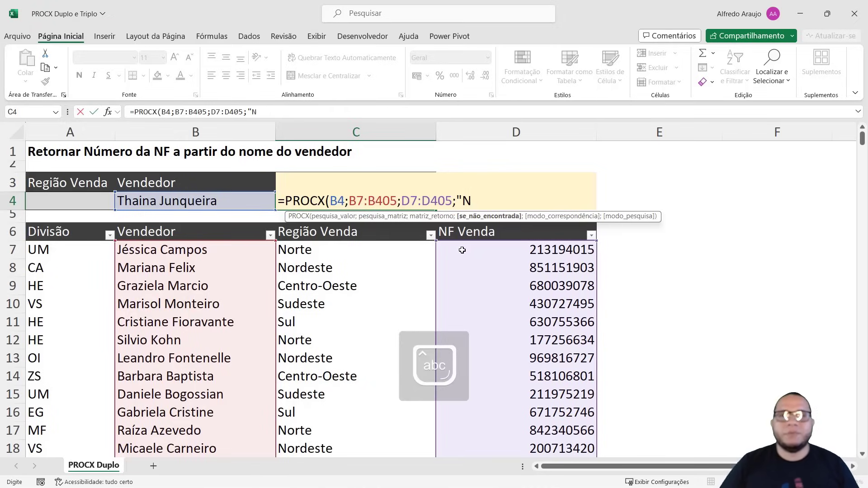
pyautogui.press('BackSpace')
pyautogui.press('BackSpace')
pyautogui.write('ão e')
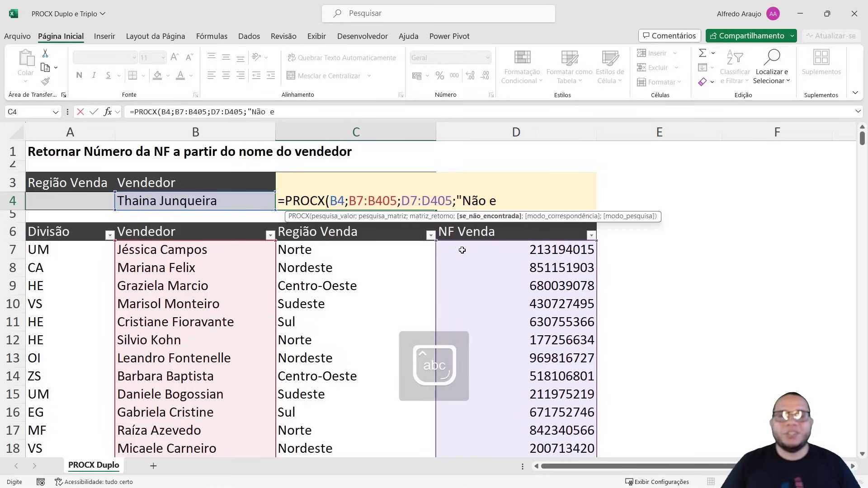
pyautogui.write('ncontrado"')
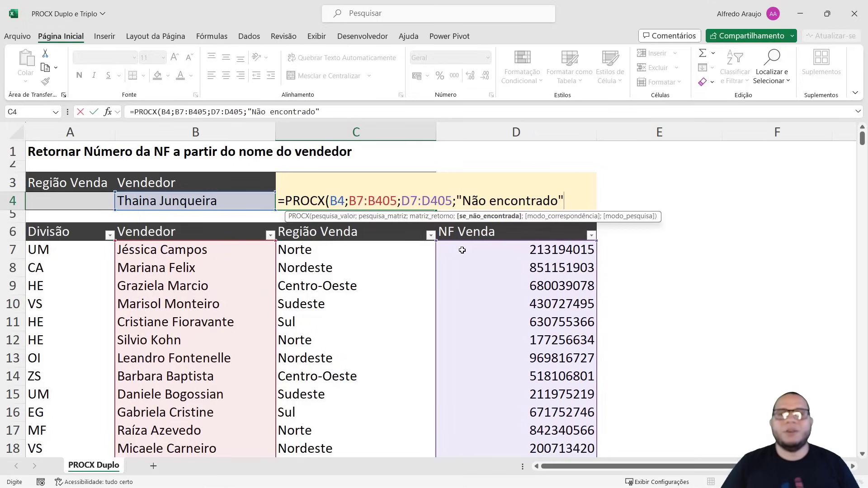
# Set the formula's match mode to 0 (Correspondência exata), omit the search mode and close the parenthesis
pyautogui.write(';')
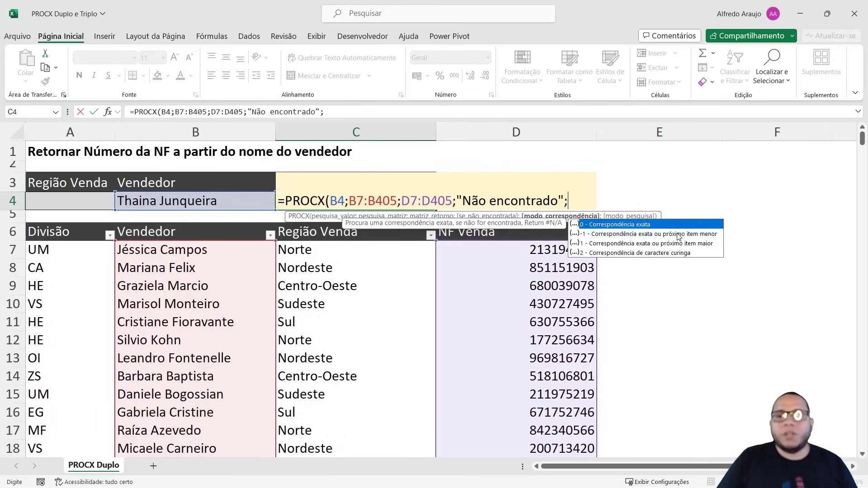
pyautogui.doubleClick(631, 226)
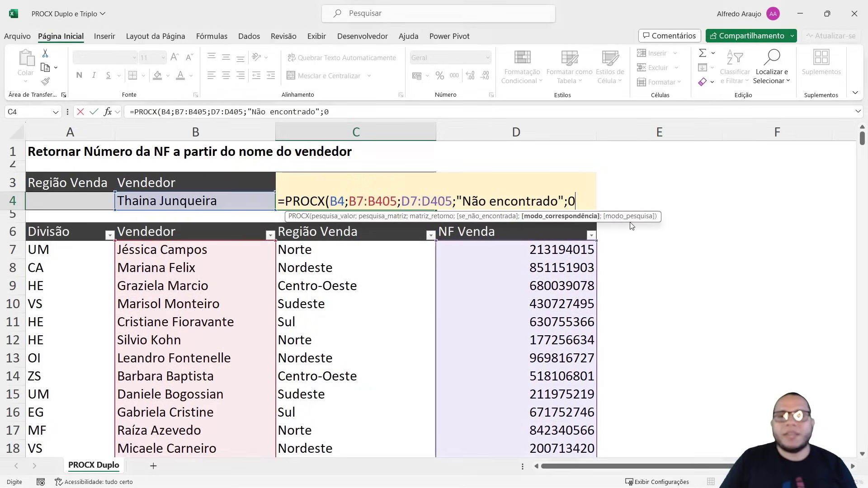
pyautogui.write(';')
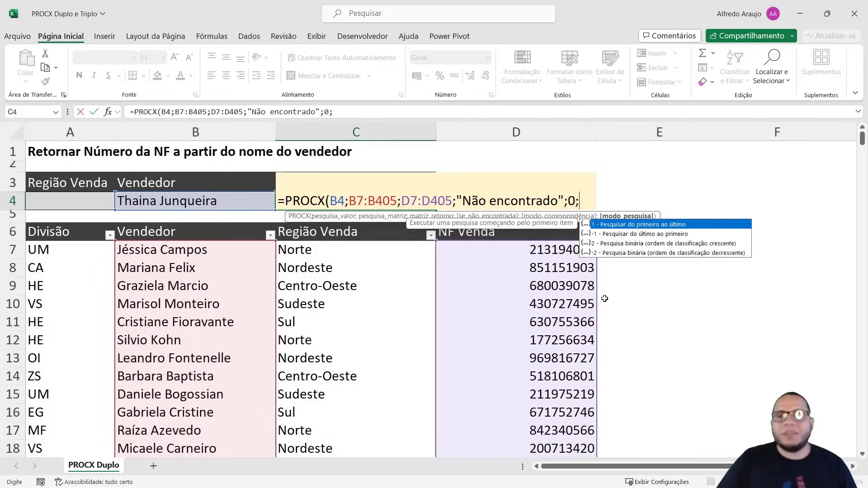
pyautogui.press('BackSpace')
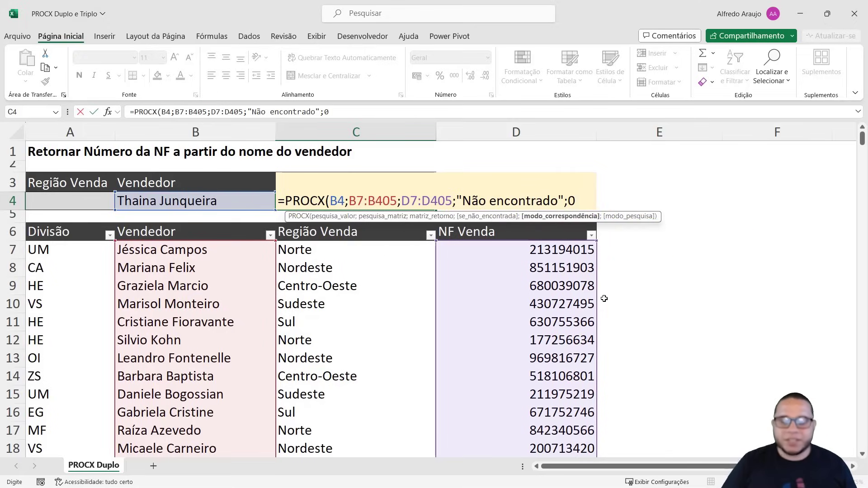
pyautogui.write(')')
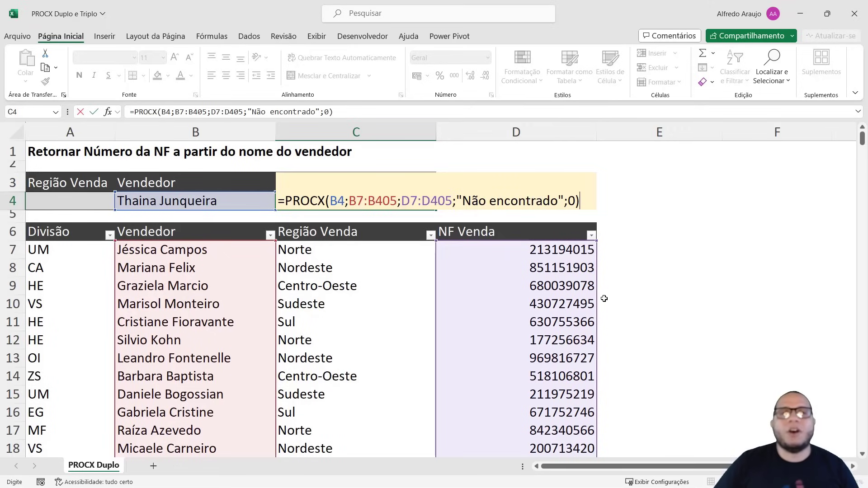
# Review the lookup value, return array and if-not-found arguments, and enter the PROCX formula in C4
pyautogui.click(337, 200)
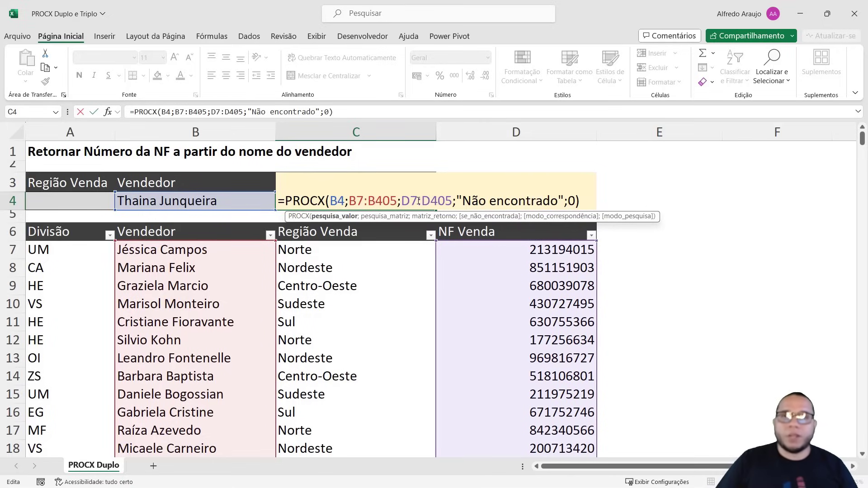
pyautogui.click(418, 202)
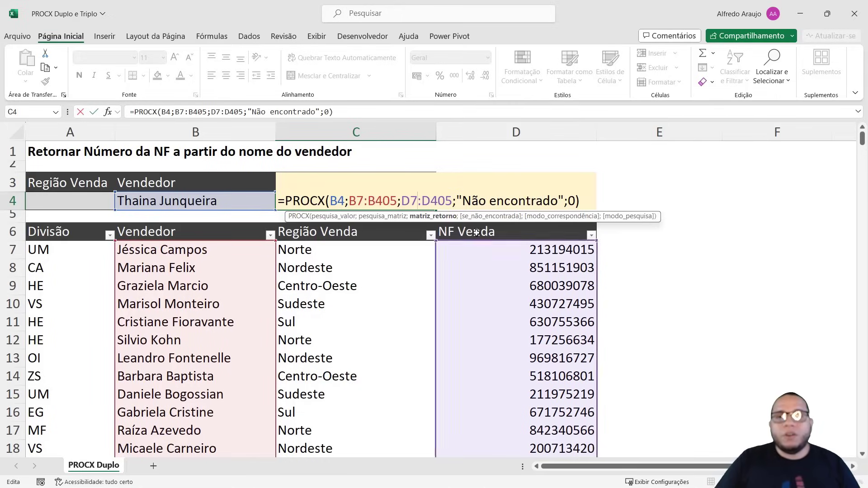
pyautogui.moveTo(461, 202); pyautogui.dragTo(555, 205)
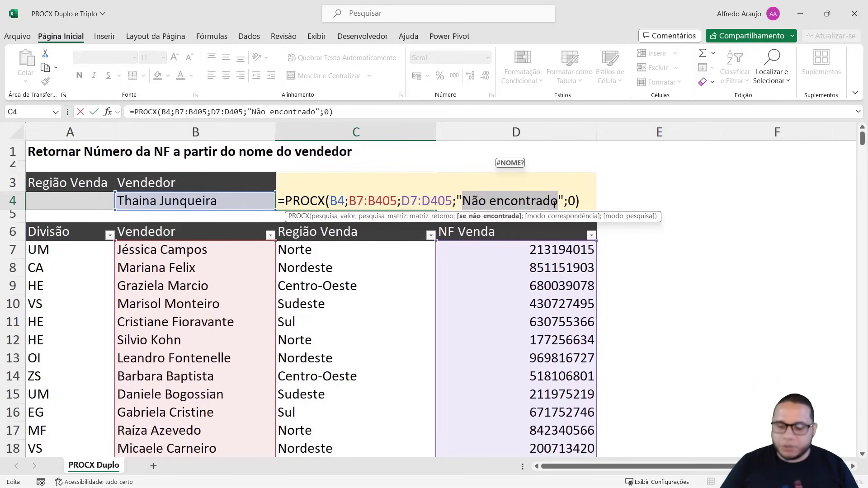
pyautogui.press('Return')
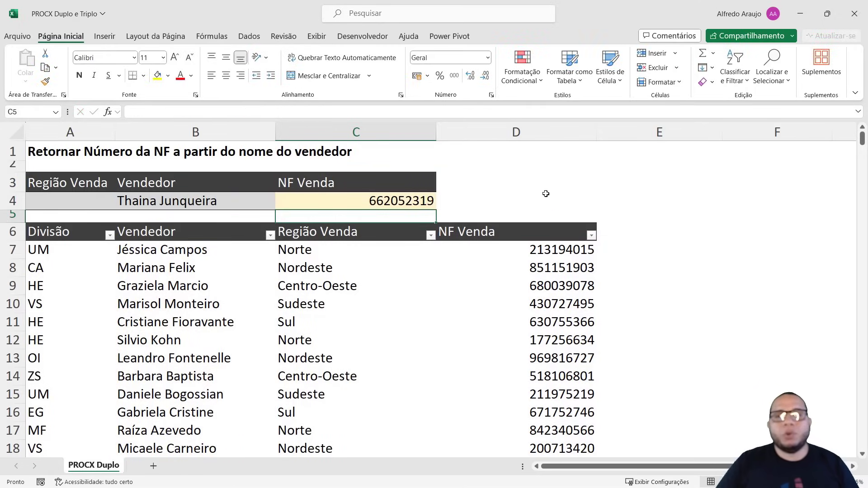
pyautogui.click(422, 201)
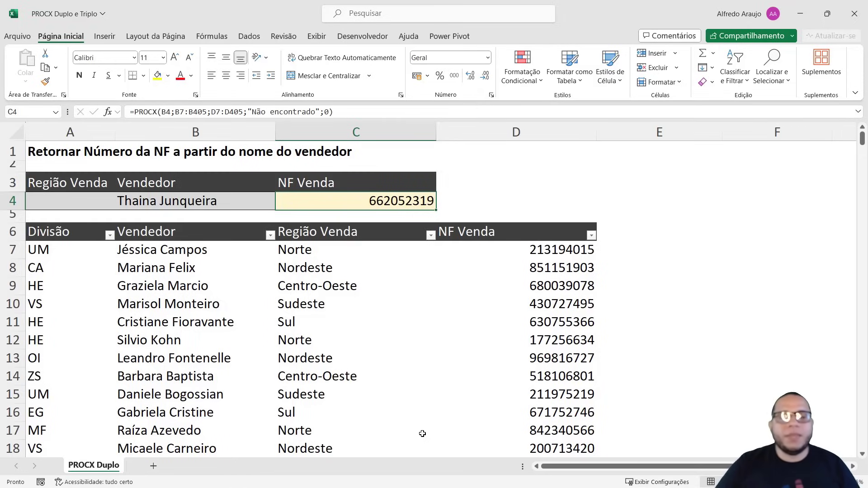
# Filter the table's Vendedor column to show only the seller chosen in B4
pyautogui.click(227, 231)
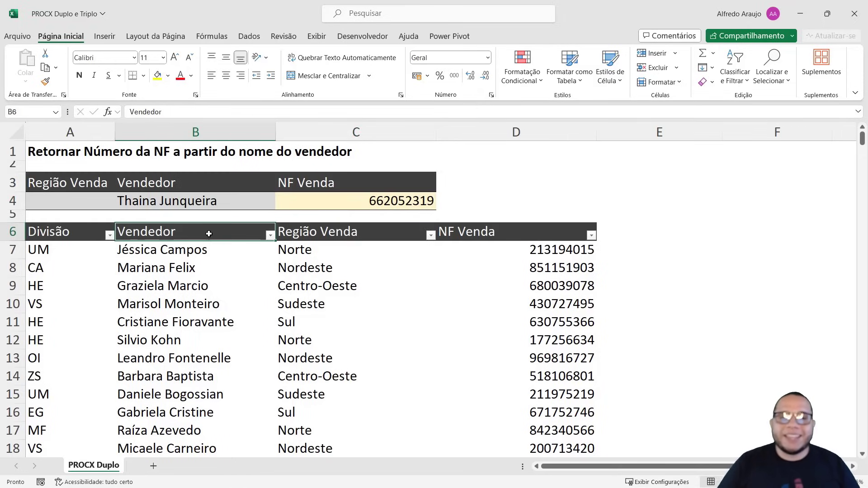
pyautogui.click(270, 235)
pyautogui.click(179, 351)
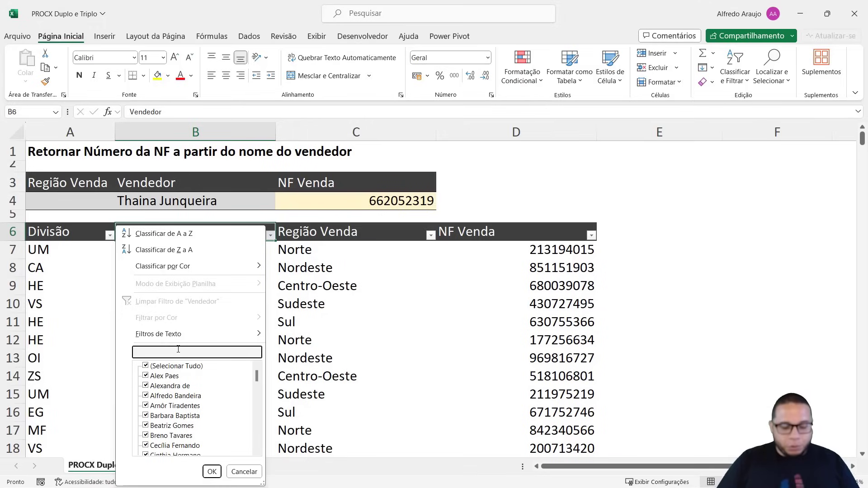
pyautogui.write('thai')
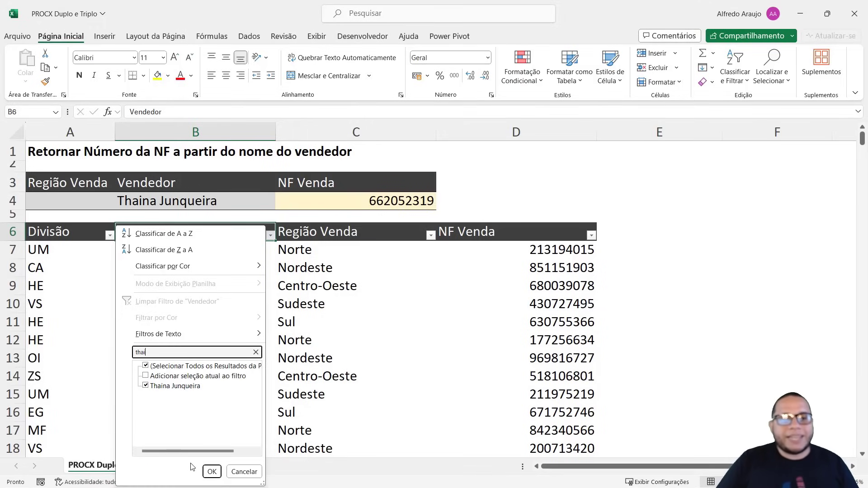
pyautogui.click(212, 472)
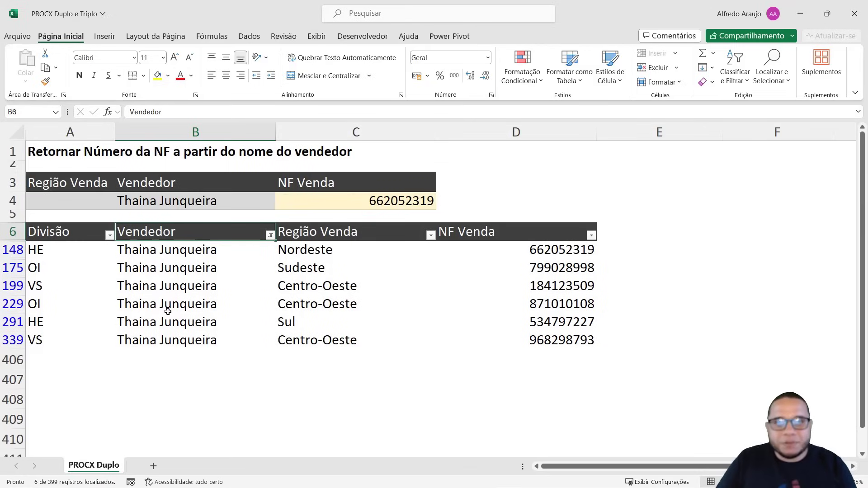
# Examine the filtered rows for the seller and compare the first row's NF Venda with the result in C4
pyautogui.moveTo(161, 253); pyautogui.dragTo(161, 349)
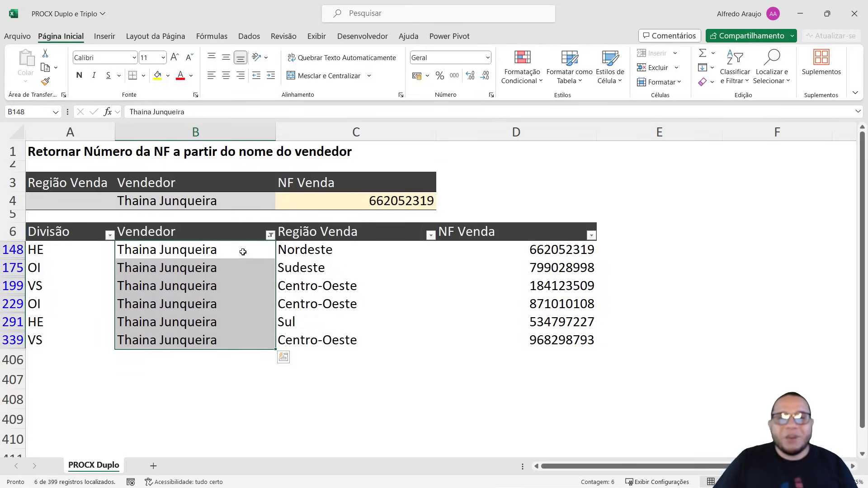
pyautogui.moveTo(242, 252); pyautogui.dragTo(237, 341)
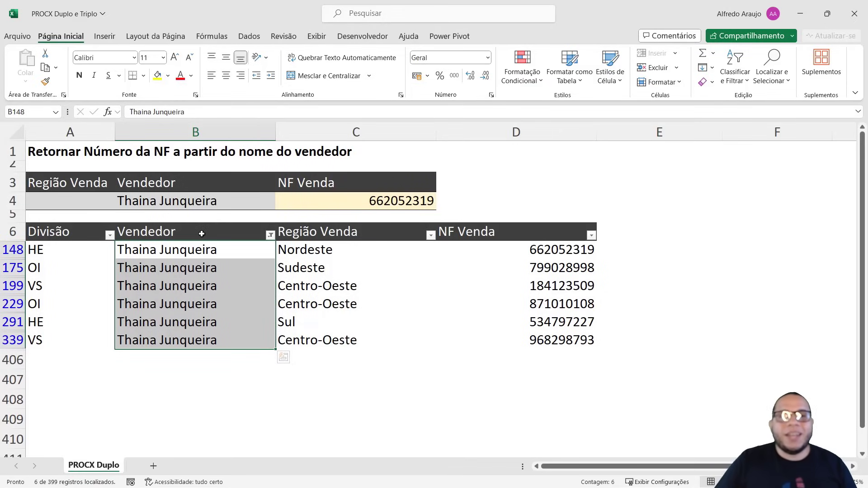
pyautogui.click(195, 250)
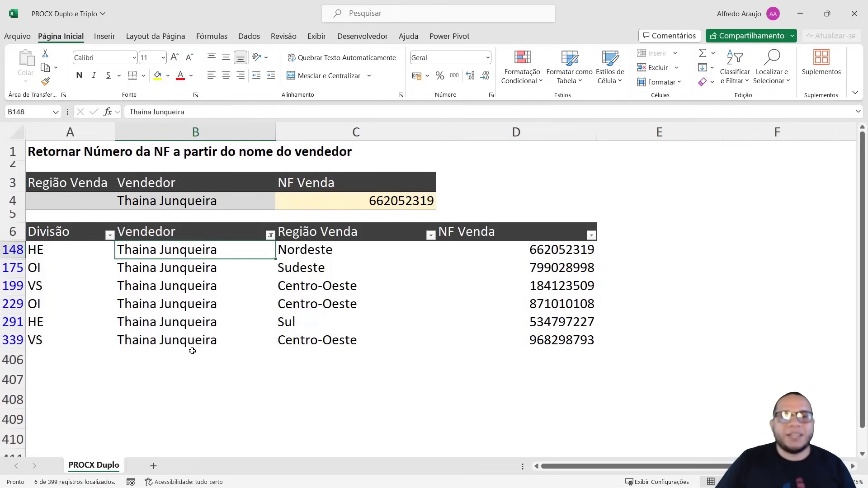
pyautogui.moveTo(234, 250); pyautogui.dragTo(549, 247)
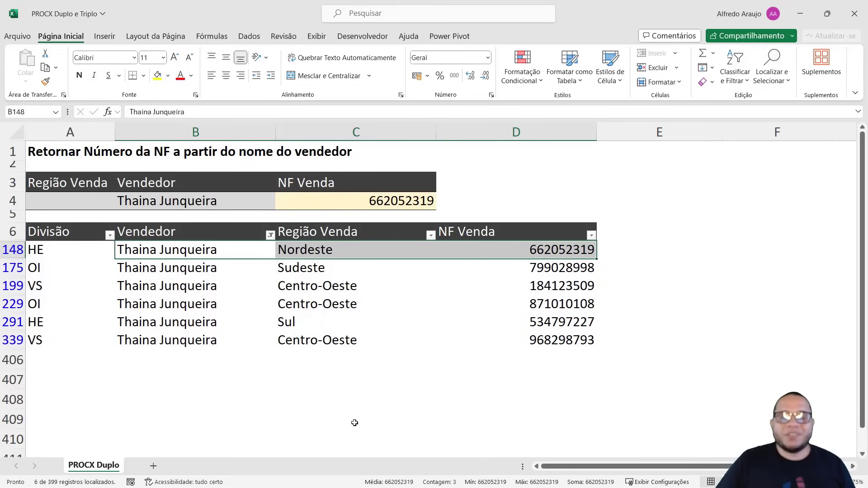
pyautogui.click(188, 252)
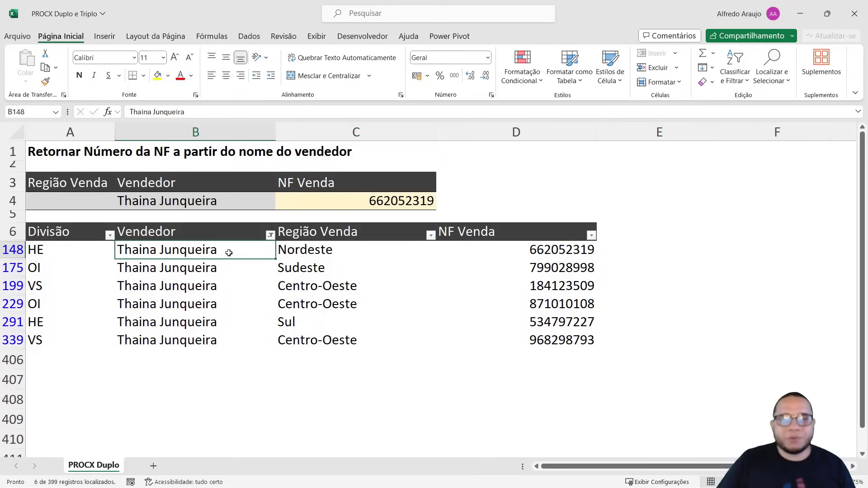
pyautogui.moveTo(228, 250); pyautogui.dragTo(538, 249)
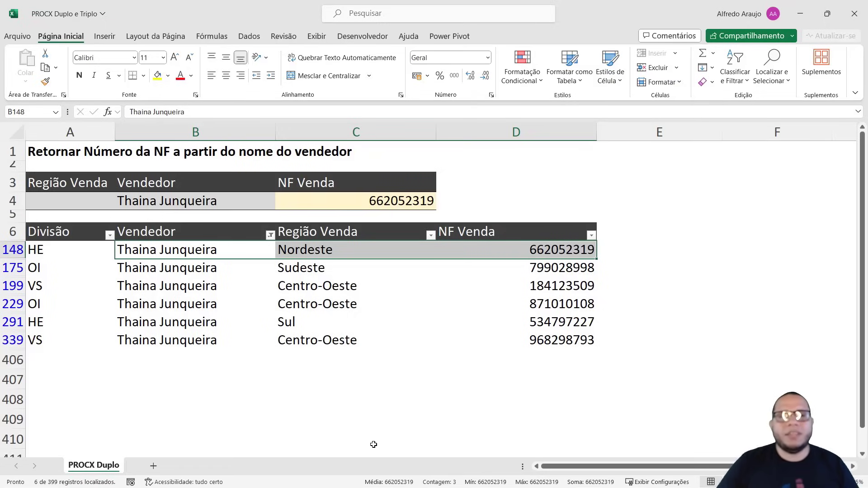
pyautogui.click(277, 364)
# Enter Nordeste as the Região Venda in cell A4
pyautogui.click(181, 204)
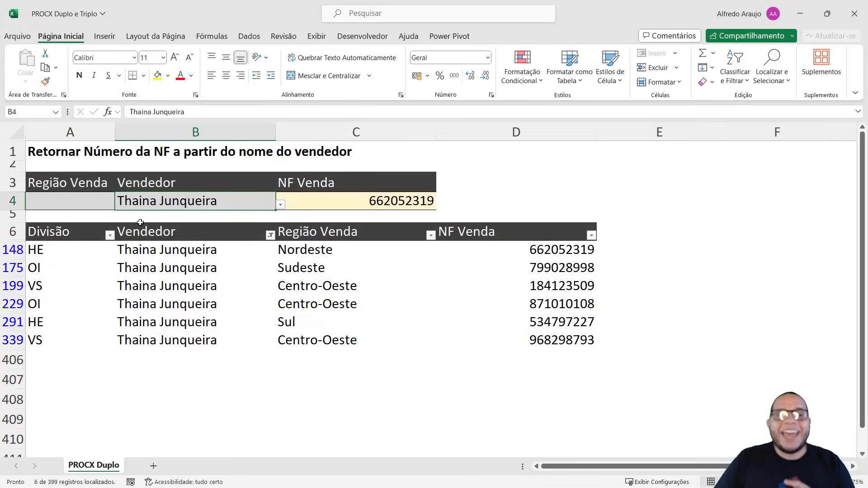
pyautogui.click(94, 199)
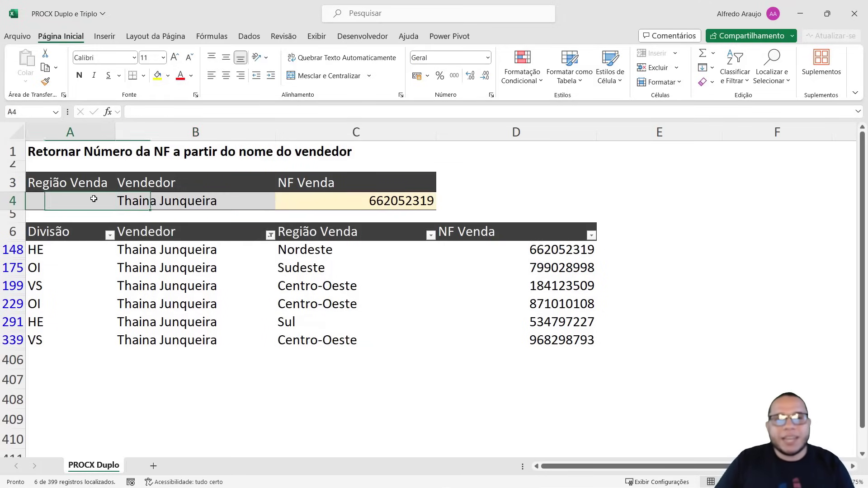
pyautogui.write('Nordeste')
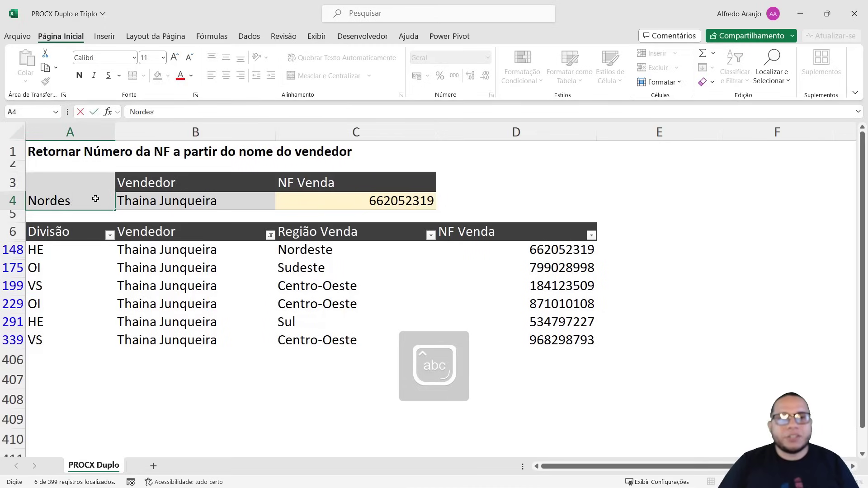
pyautogui.press('Return')
# Check the seller, region and NF Venda of the first filtered row against the region in A4
pyautogui.moveTo(163, 250)
pyautogui.mouseDown()
pyautogui.moveTo(163, 343)
pyautogui.moveTo(165, 249)
pyautogui.mouseUp()
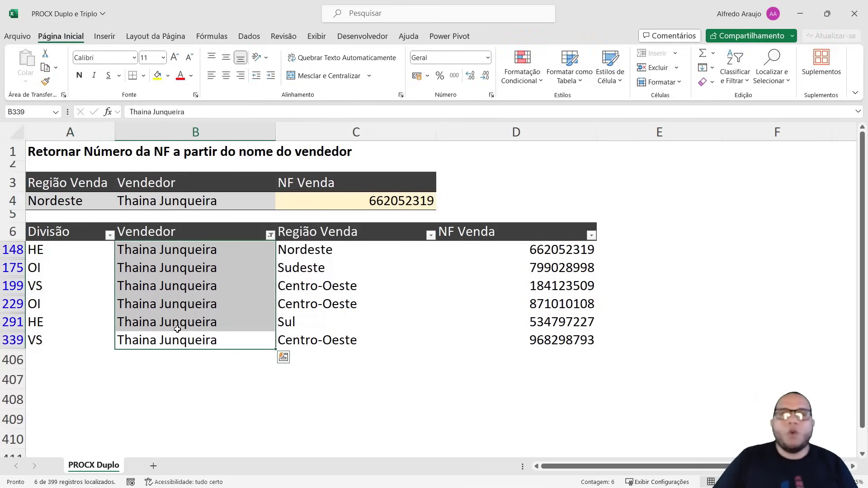
pyautogui.click(208, 252)
pyautogui.moveTo(208, 252); pyautogui.dragTo(294, 251)
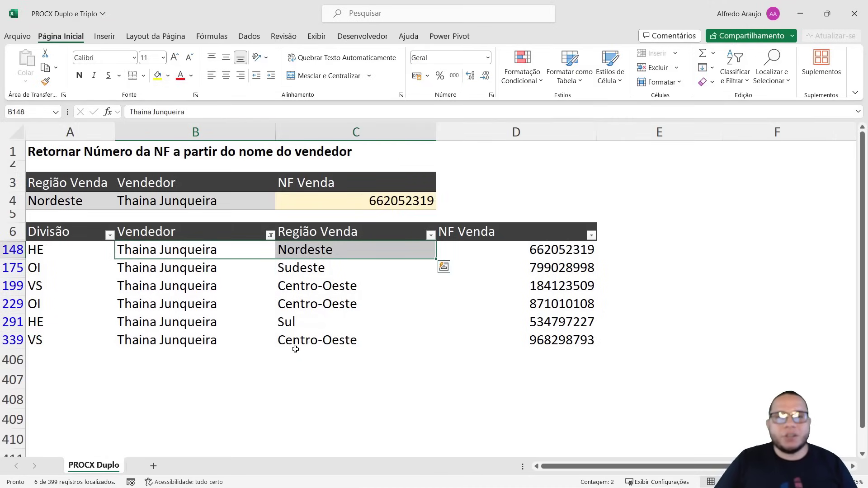
pyautogui.click(550, 252)
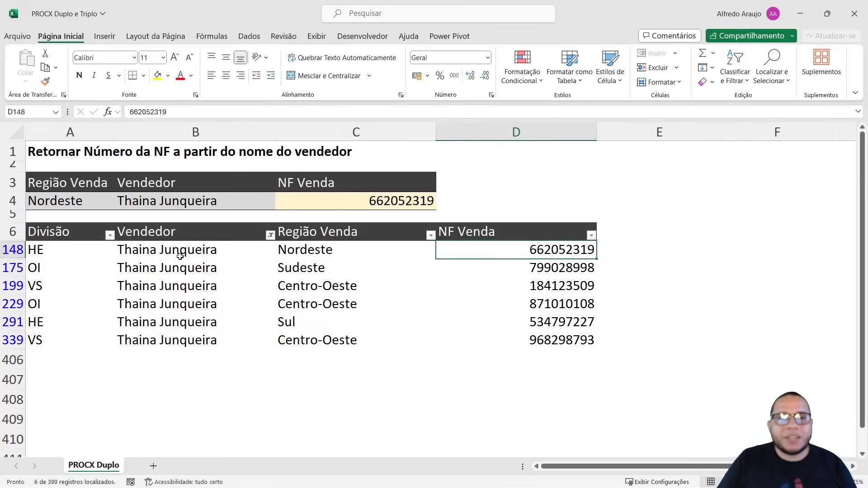
pyautogui.moveTo(515, 250); pyautogui.dragTo(402, 263)
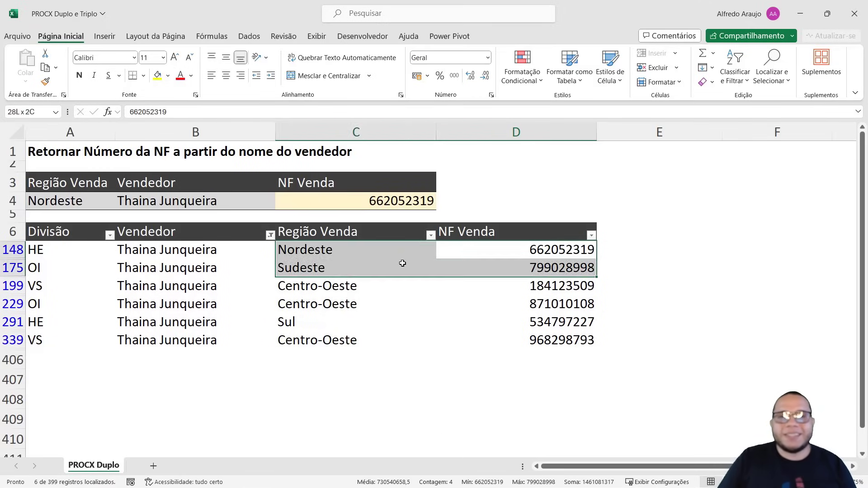
pyautogui.click(540, 247)
# Set the Região Venda in cell A4 to Sudeste
pyautogui.click(50, 205)
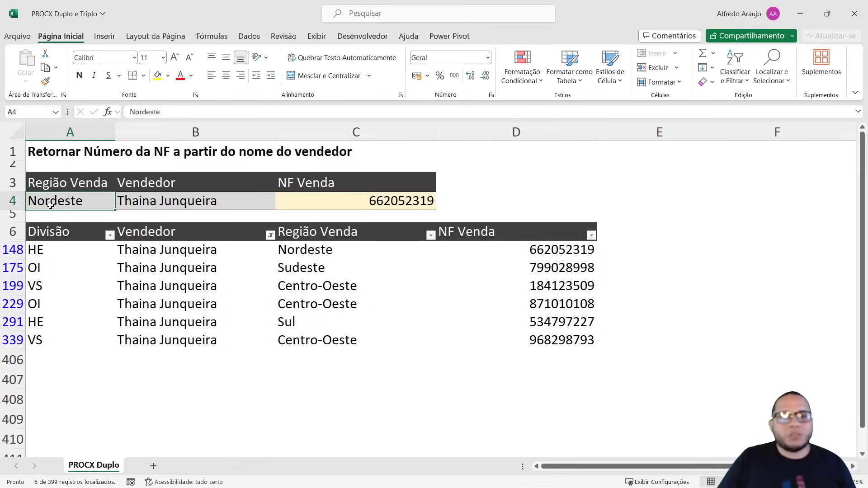
pyautogui.write('Sudeste')
pyautogui.press('Return')
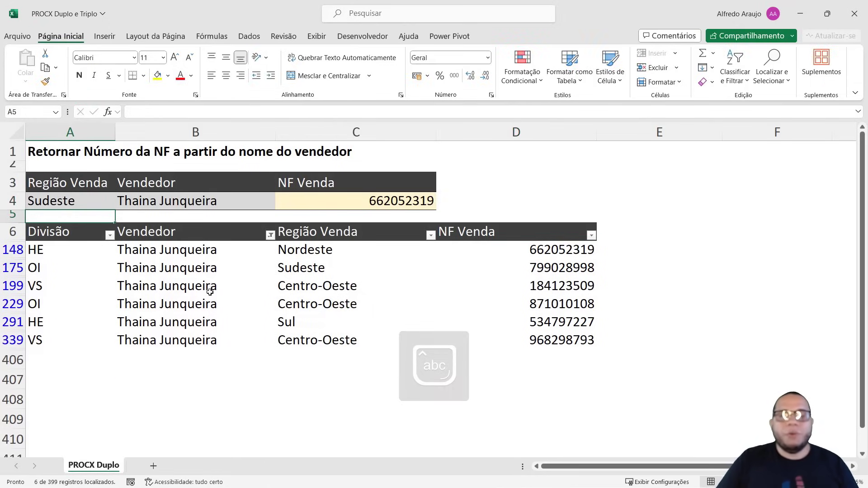
pyautogui.click(61, 200)
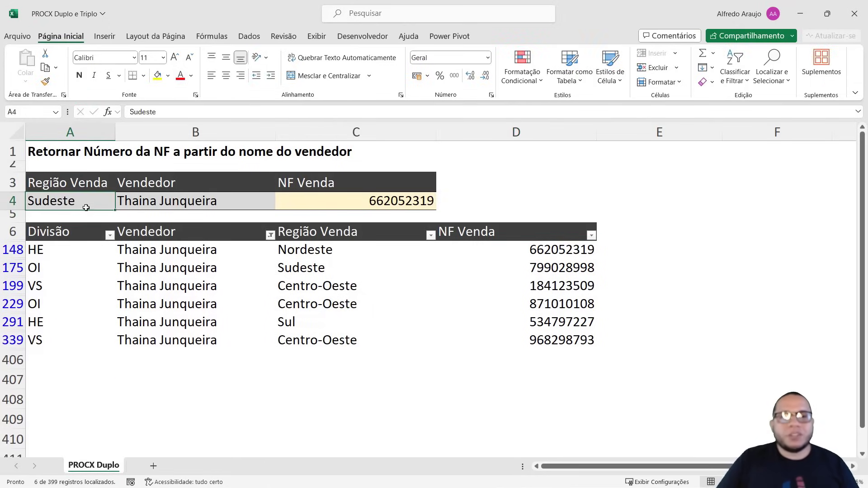
# Clear the Vendedor filter so the sales table shows every row again
pyautogui.click(128, 203)
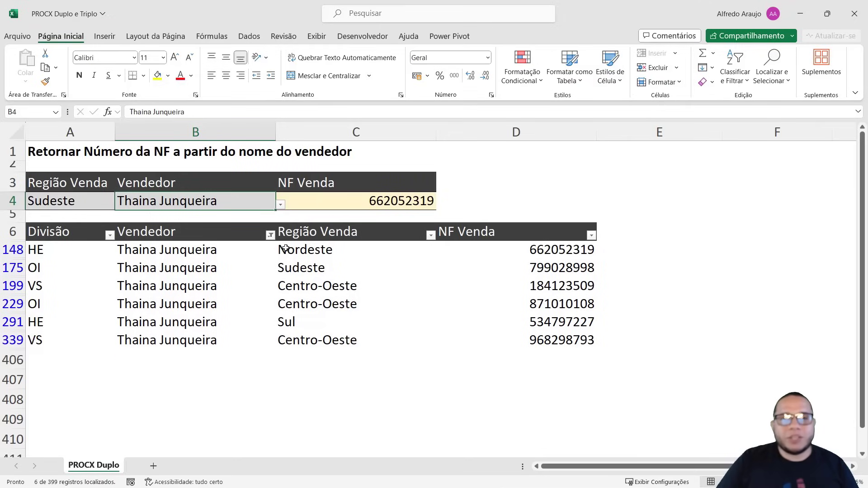
pyautogui.click(298, 234)
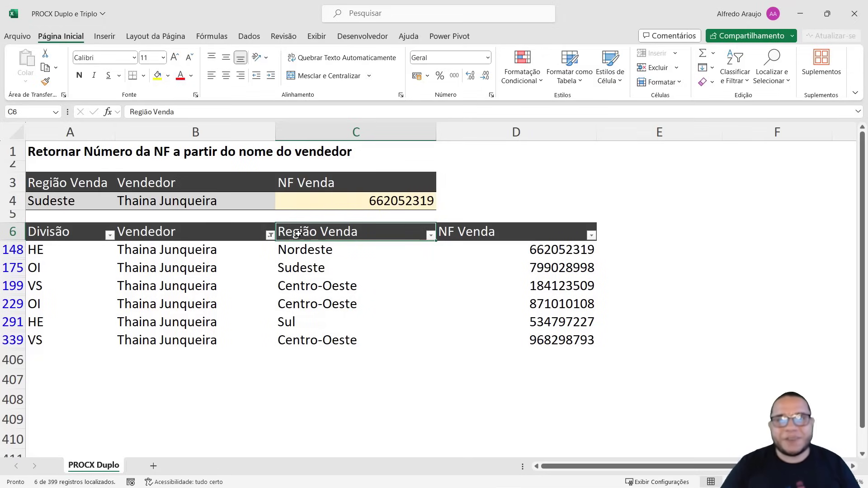
pyautogui.click(214, 234)
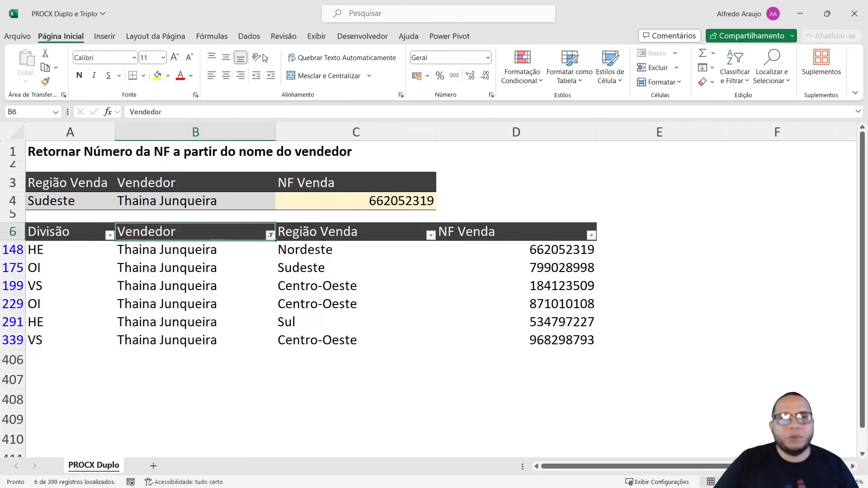
pyautogui.click(260, 41)
pyautogui.click(424, 53)
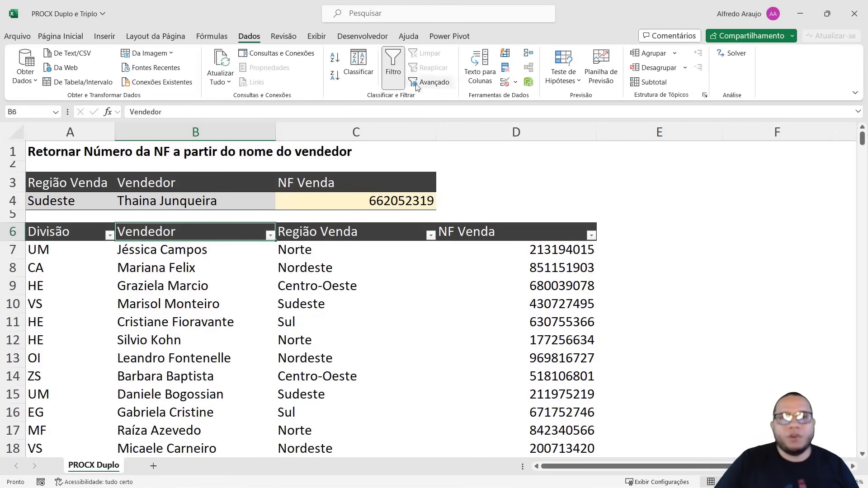
# Delete the formula in C4 and start a new PROCX with 1 as its pesquisa_valor
pyautogui.click(346, 204)
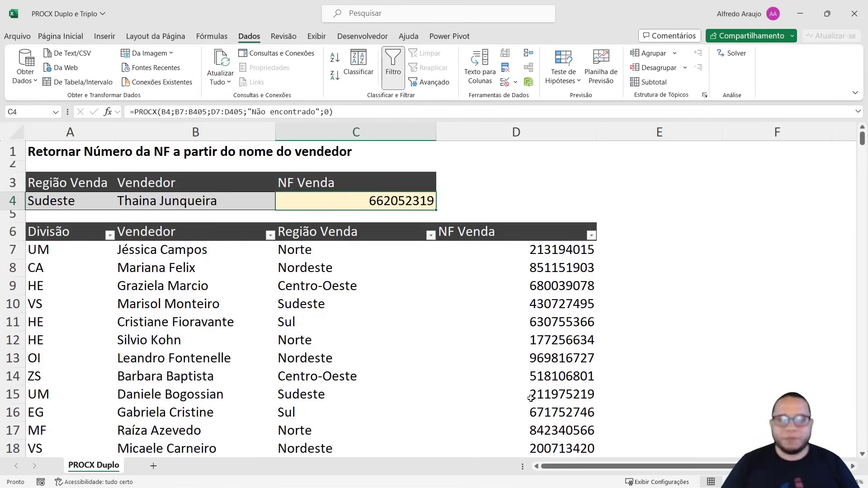
pyautogui.press('Delete')
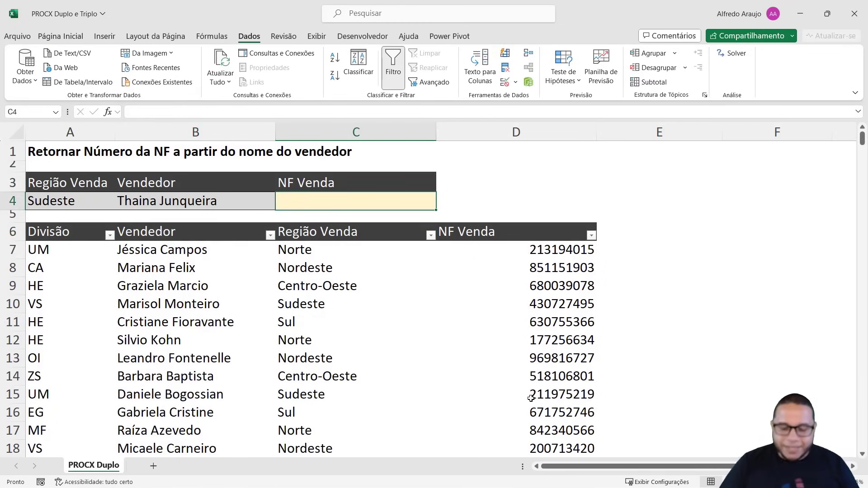
pyautogui.write('=PROC')
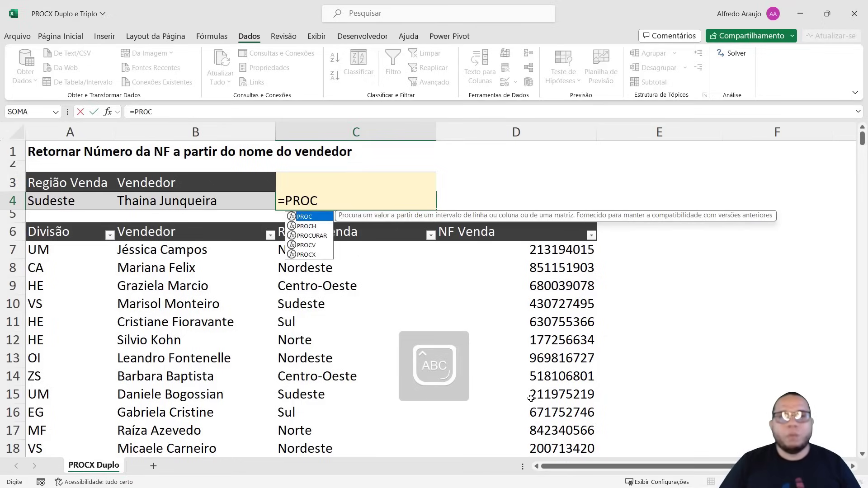
pyautogui.write('X(')
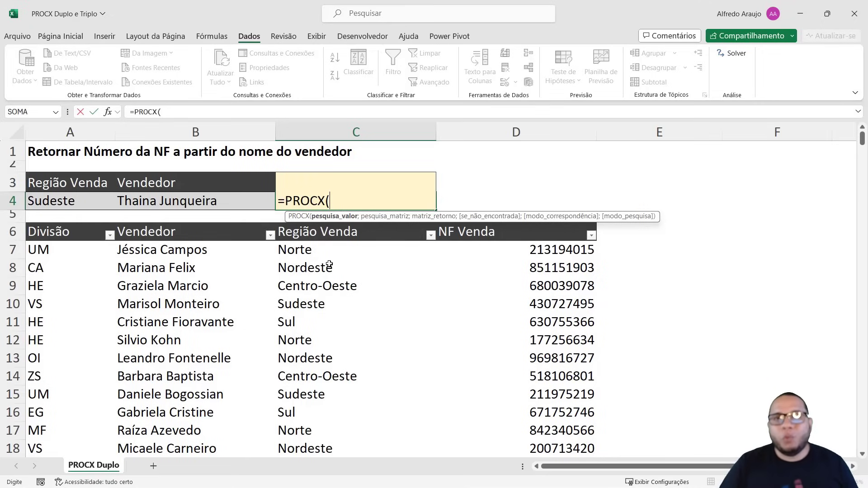
pyautogui.write('1')
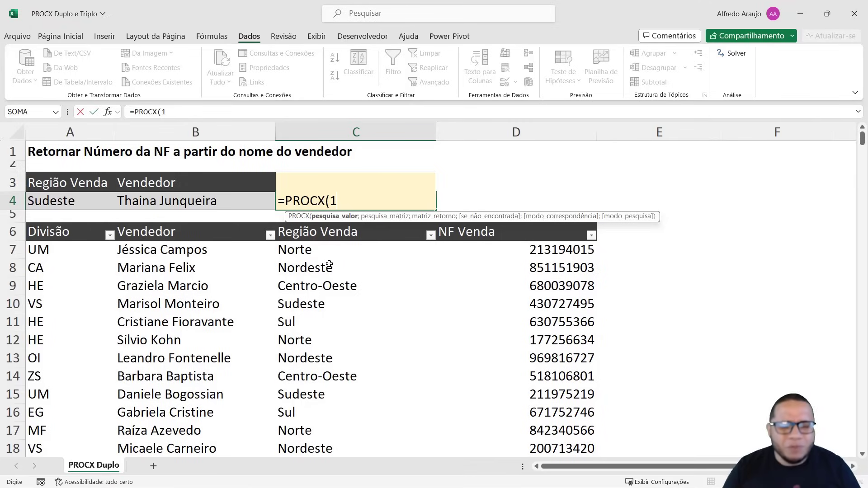
pyautogui.write(';')
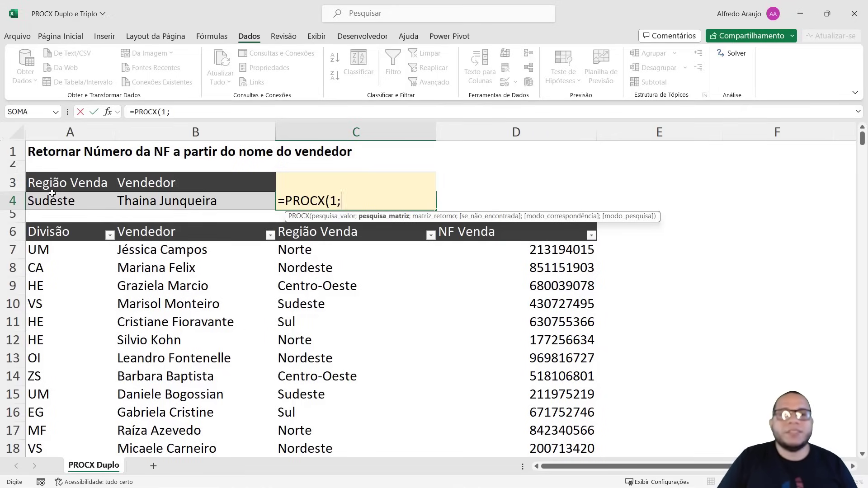
# Enter the seller condition B7:B405=B4 as the start of the pesquisa_matriz argument in C4
pyautogui.click(161, 250)
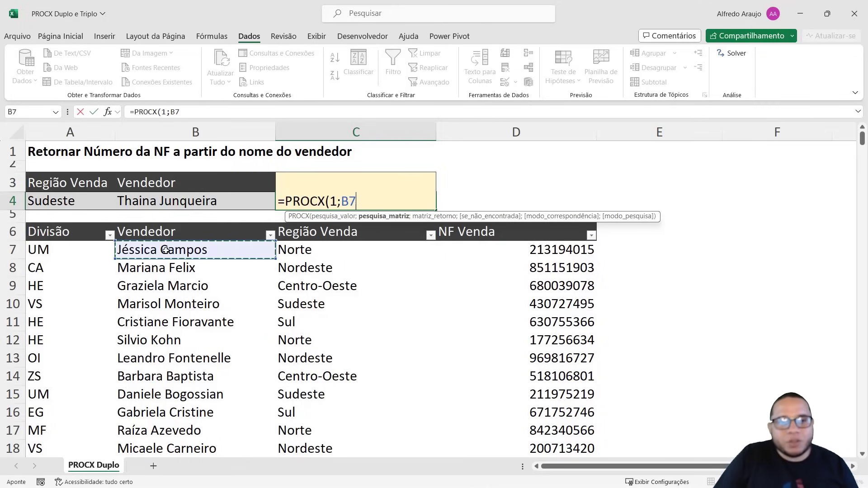
pyautogui.hotkey('ctrl', 'shift', 'Down')
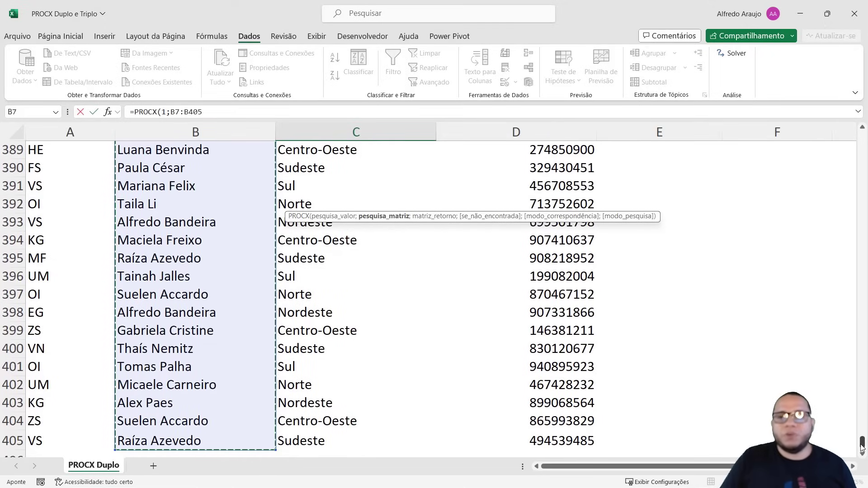
pyautogui.moveTo(862, 437); pyautogui.dragTo(850, 131)
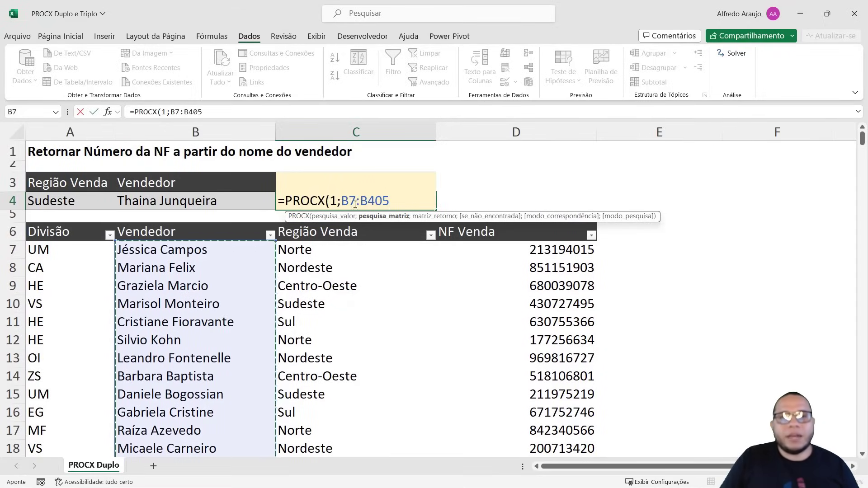
pyautogui.moveTo(343, 200); pyautogui.dragTo(390, 201)
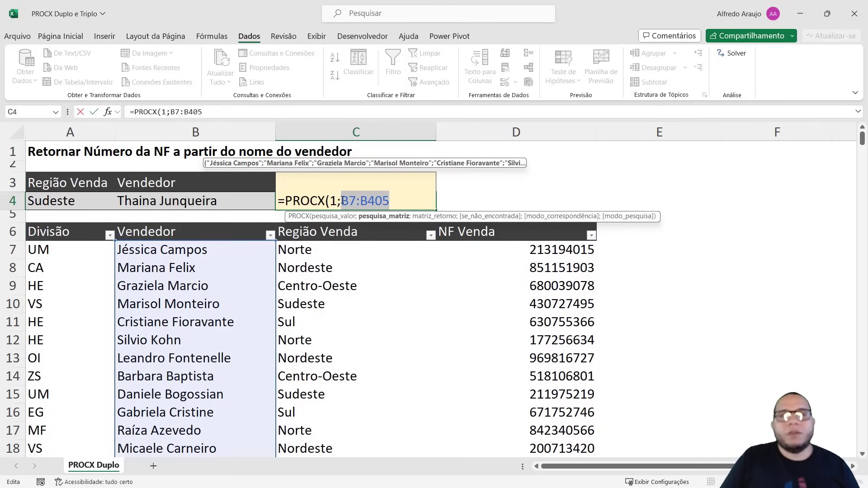
pyautogui.moveTo(341, 201); pyautogui.dragTo(357, 203)
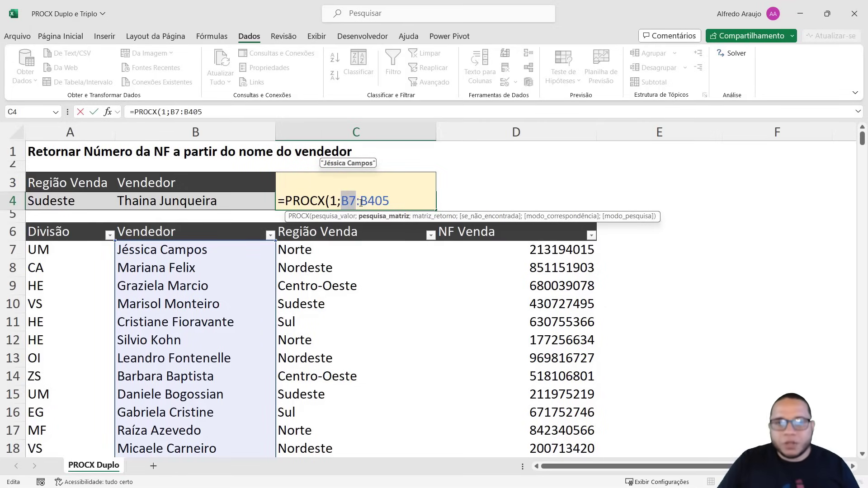
pyautogui.moveTo(360, 202); pyautogui.dragTo(389, 198)
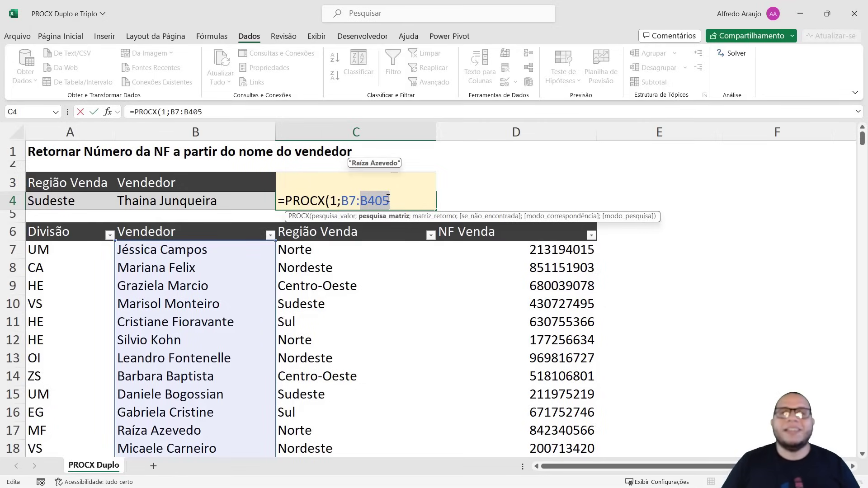
pyautogui.click(389, 201)
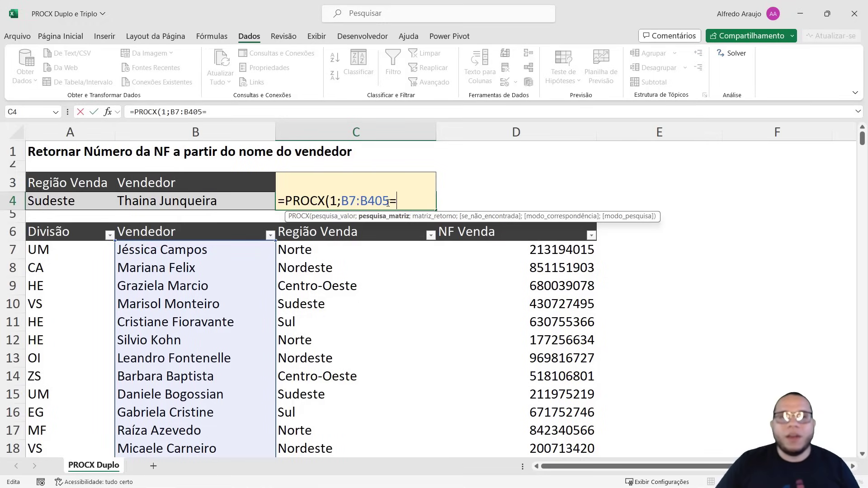
pyautogui.click(221, 199)
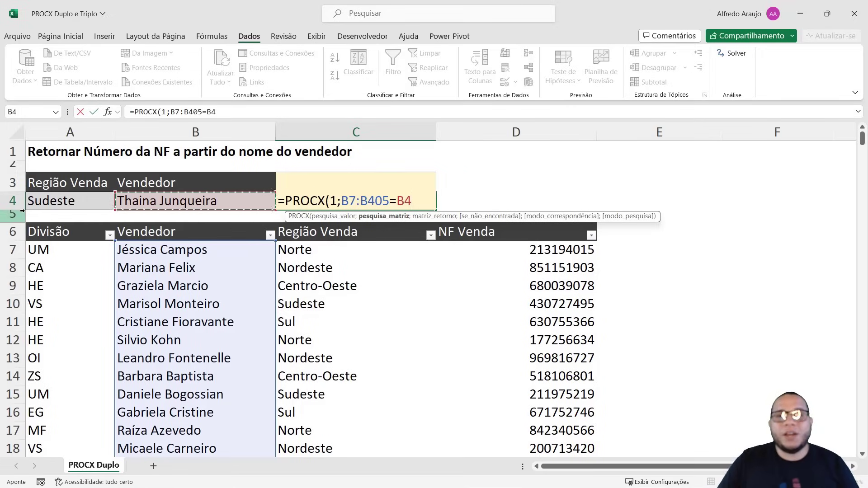
# Multiply the seller condition in the C4 formula by the region condition C7:C405=A4
pyautogui.doubleClick(332, 200)
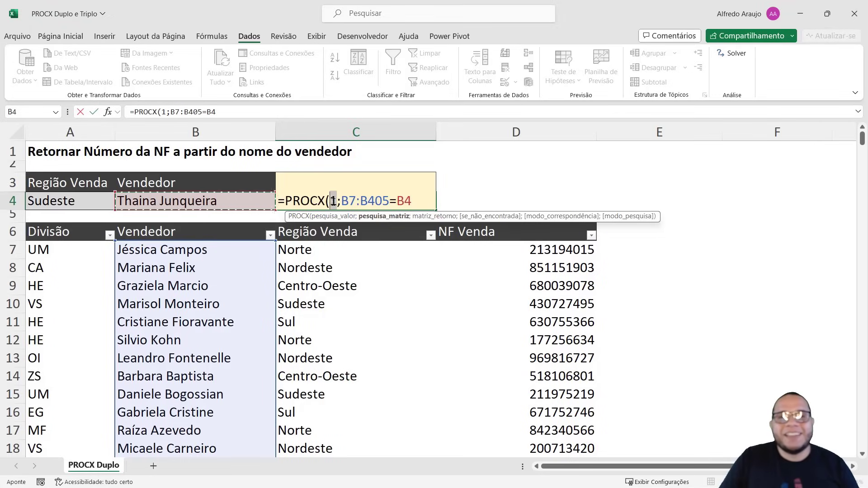
pyautogui.moveTo(346, 200); pyautogui.dragTo(411, 202)
pyautogui.click(411, 202)
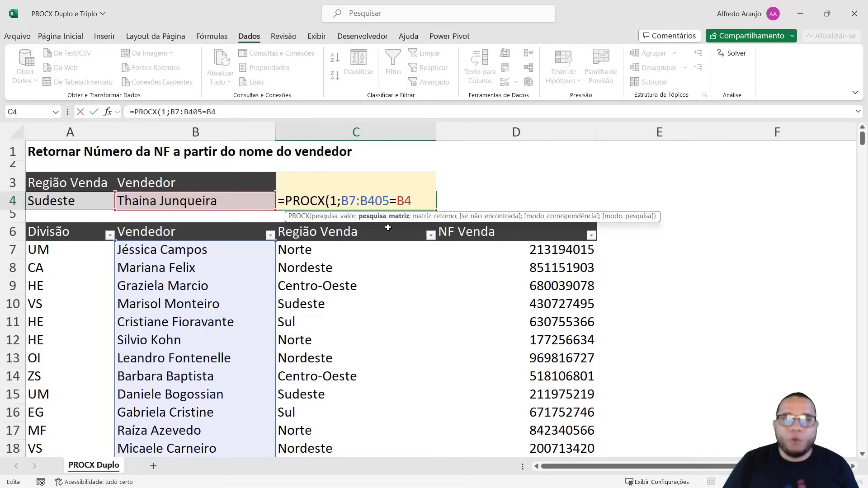
pyautogui.write('*')
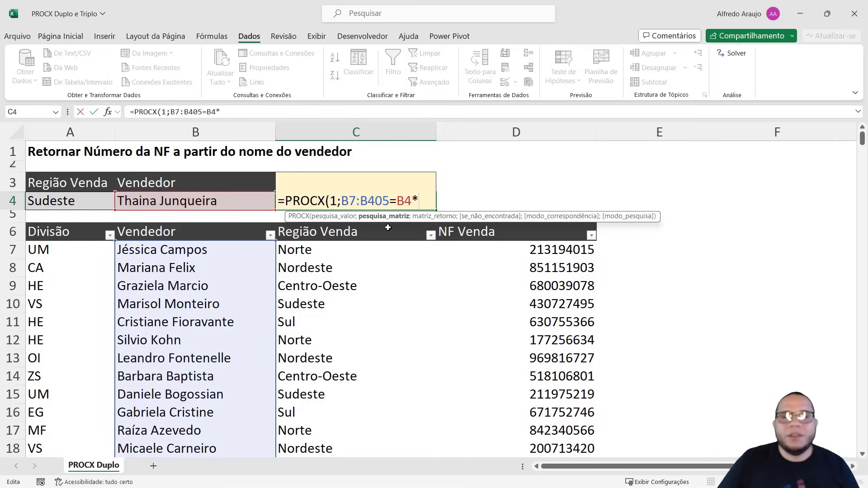
pyautogui.click(334, 254)
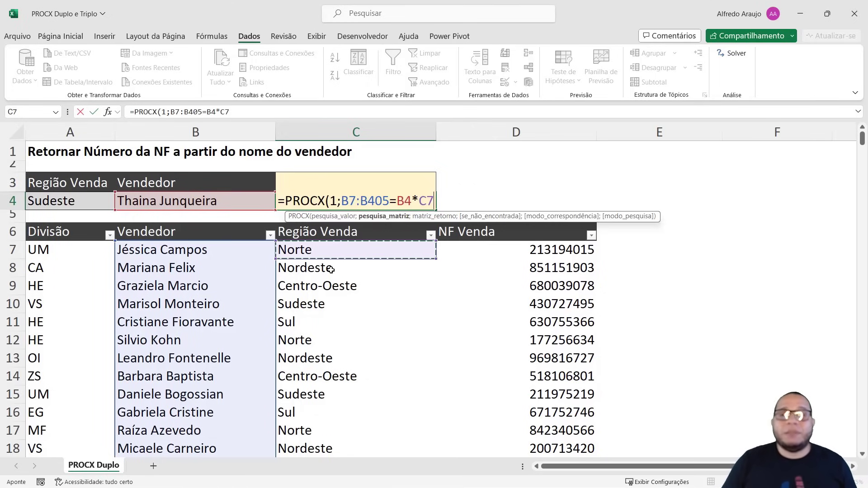
pyautogui.hotkey('ctrl', 'shift', 'Down')
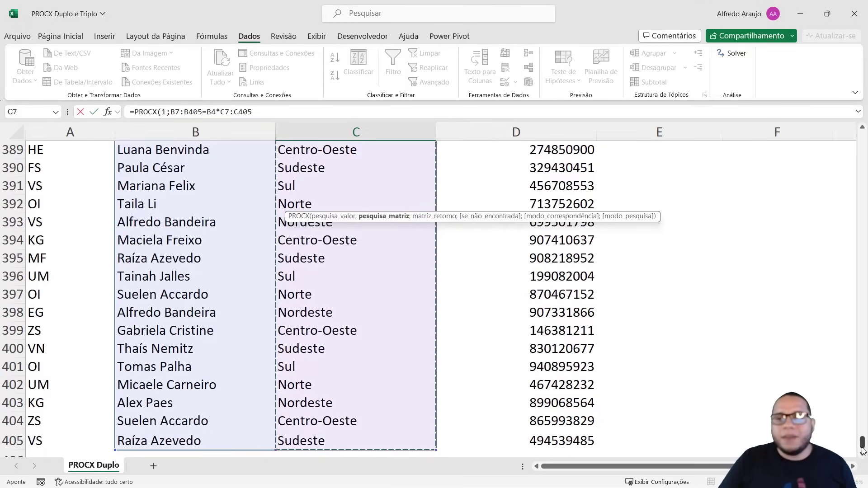
pyautogui.moveTo(863, 446); pyautogui.dragTo(862, 136)
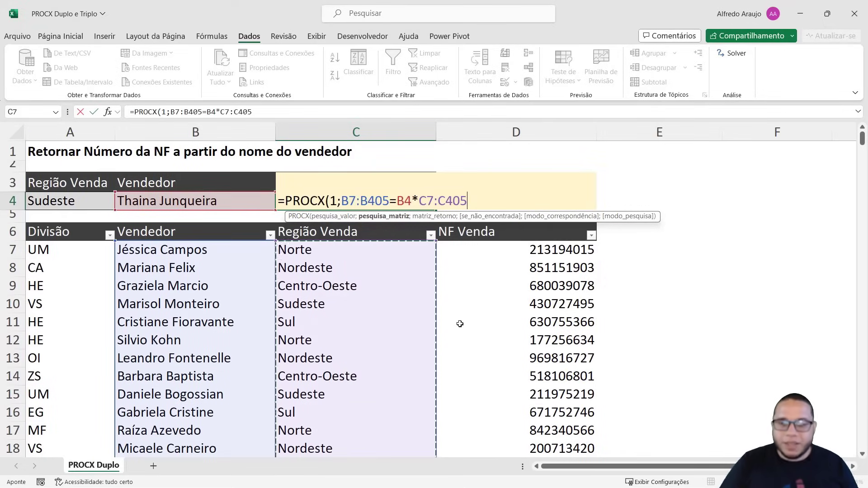
pyautogui.write('=')
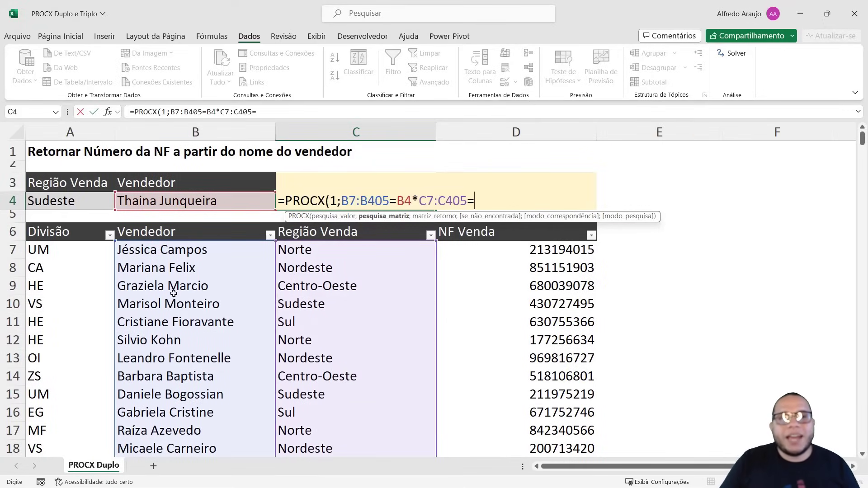
pyautogui.click(76, 200)
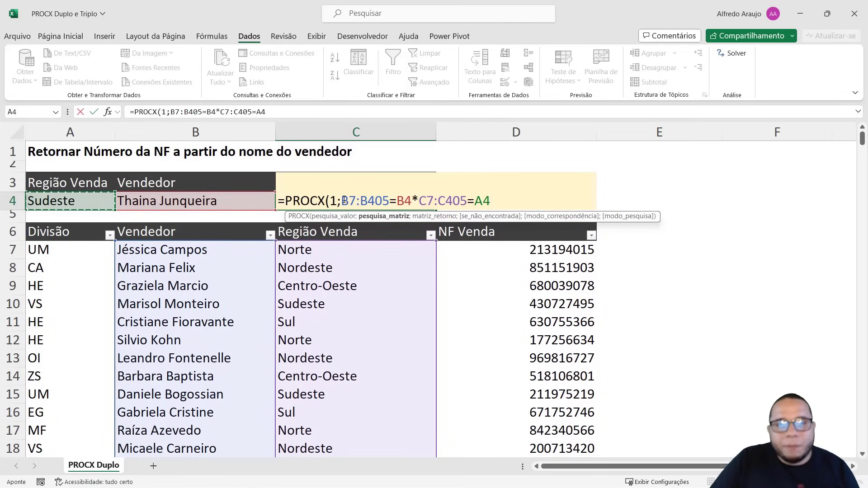
# Examine the arrays produced by the seller condition B7:B405=B4 and the region condition C7:C405=A4 within the C4 formula
pyautogui.moveTo(343, 200); pyautogui.dragTo(412, 200)
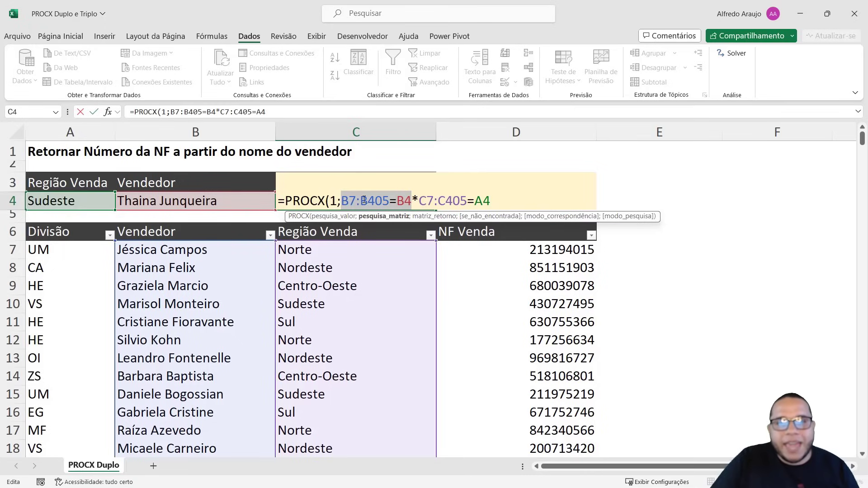
pyautogui.moveTo(342, 200); pyautogui.dragTo(412, 201)
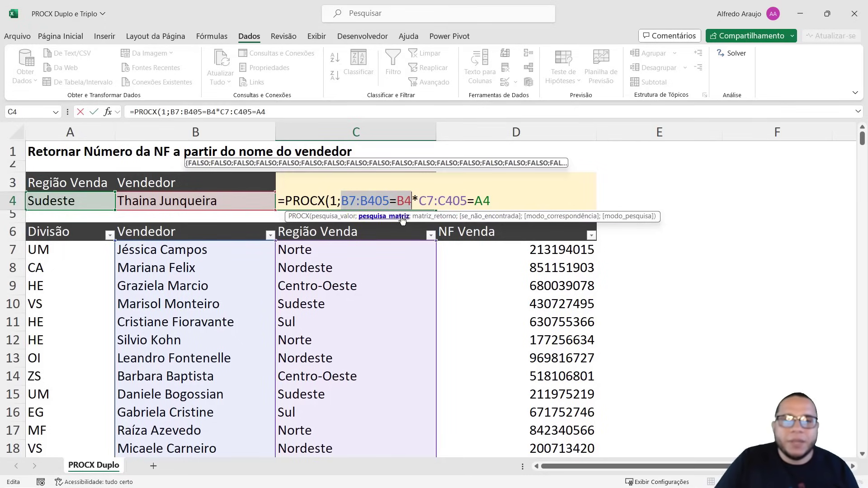
pyautogui.moveTo(420, 201); pyautogui.dragTo(490, 200)
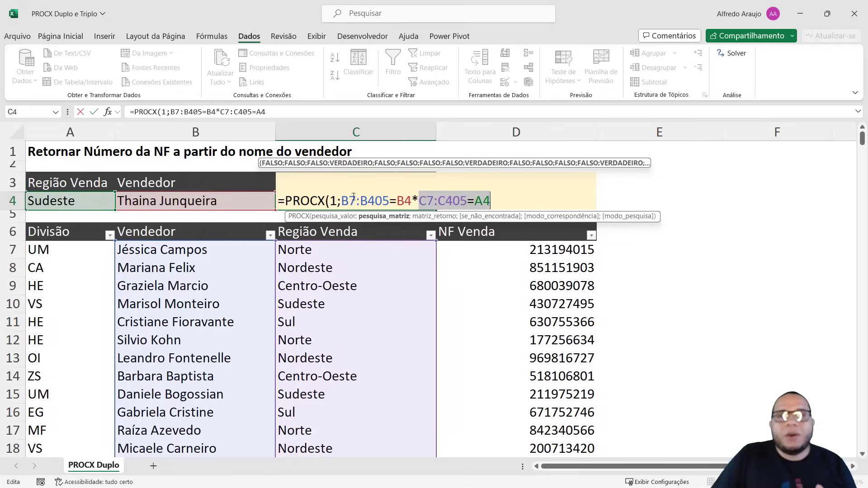
pyautogui.moveTo(342, 201); pyautogui.dragTo(390, 202)
pyautogui.hotkey('shift', 'Right')
pyautogui.hotkey('shift', 'Right')
pyautogui.hotkey('shift', 'Right')
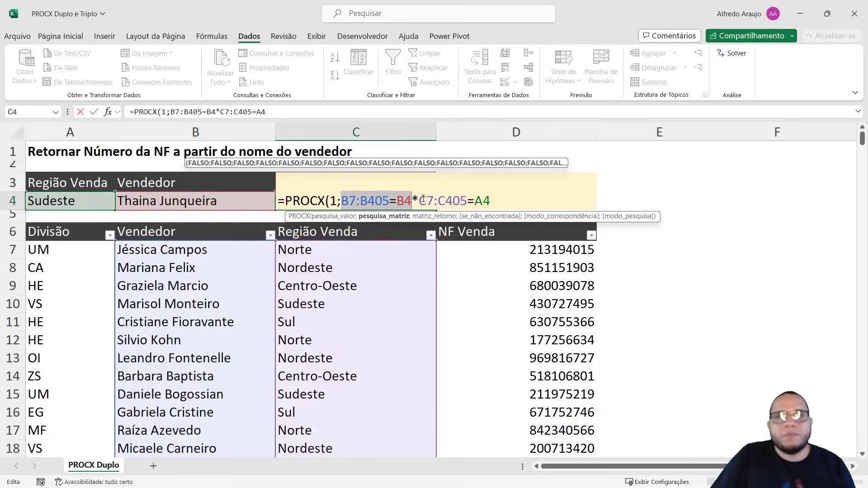
pyautogui.moveTo(421, 201); pyautogui.dragTo(467, 201)
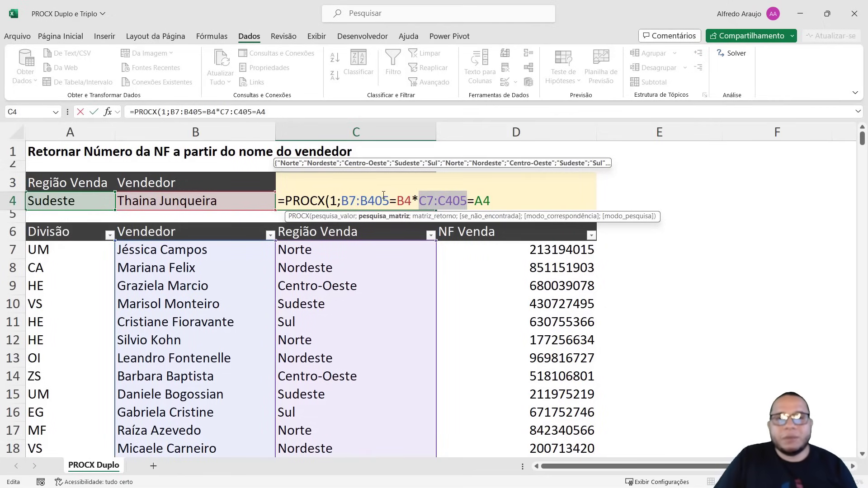
pyautogui.click(342, 199)
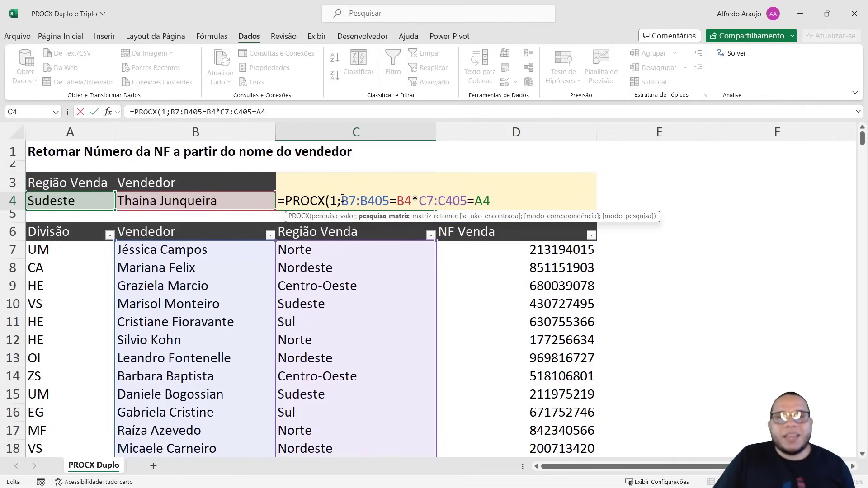
pyautogui.moveTo(410, 199); pyautogui.dragTo(354, 205)
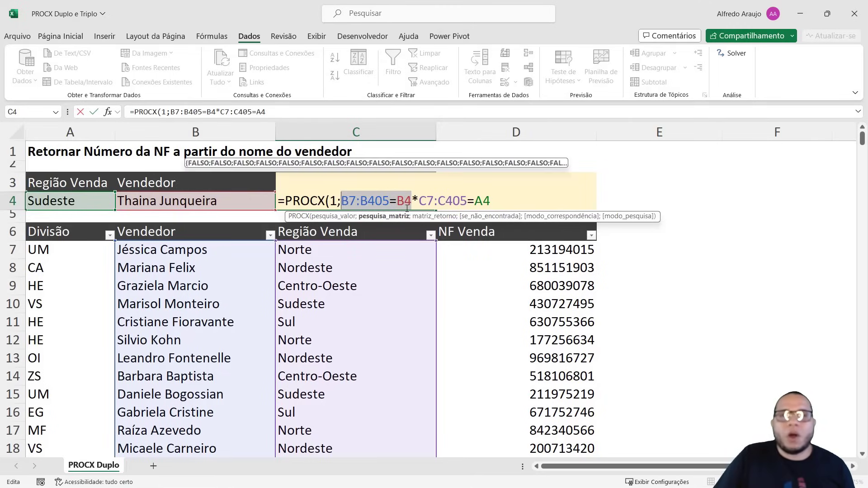
pyautogui.click(412, 200)
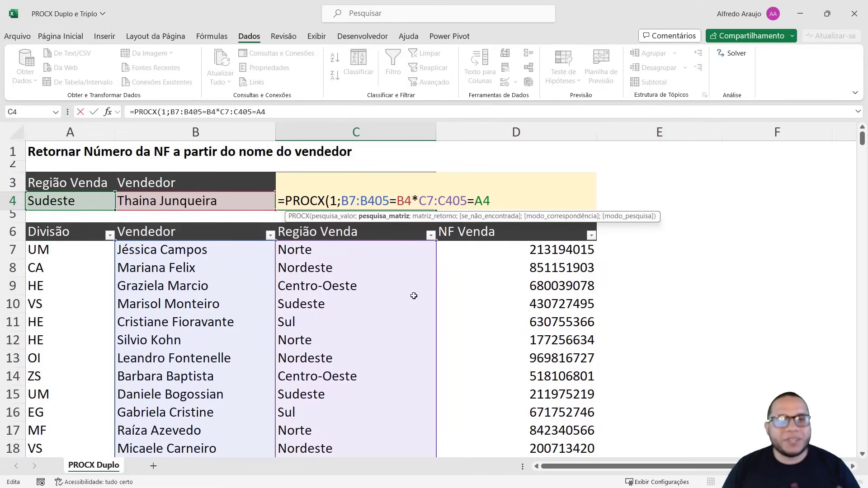
pyautogui.click(342, 198)
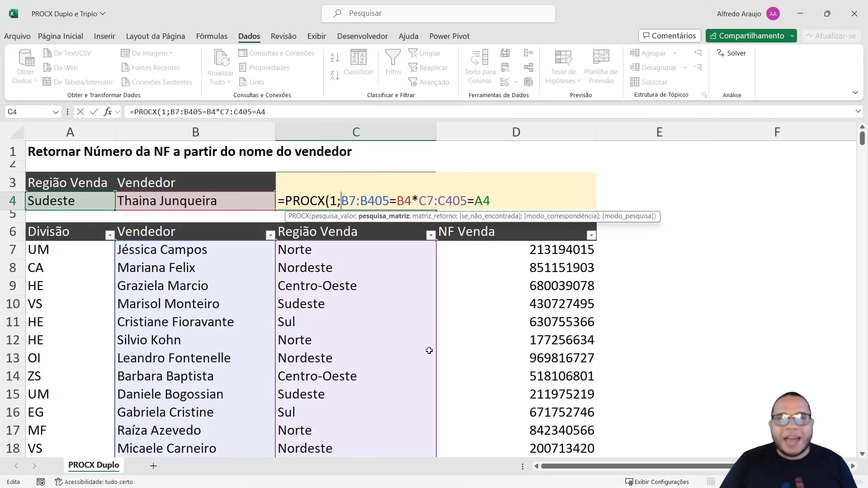
# Enclose the seller condition B7:B405=B4 and the region condition C7:C405=A4 in separate parentheses within the C4 formula
pyautogui.write('(')
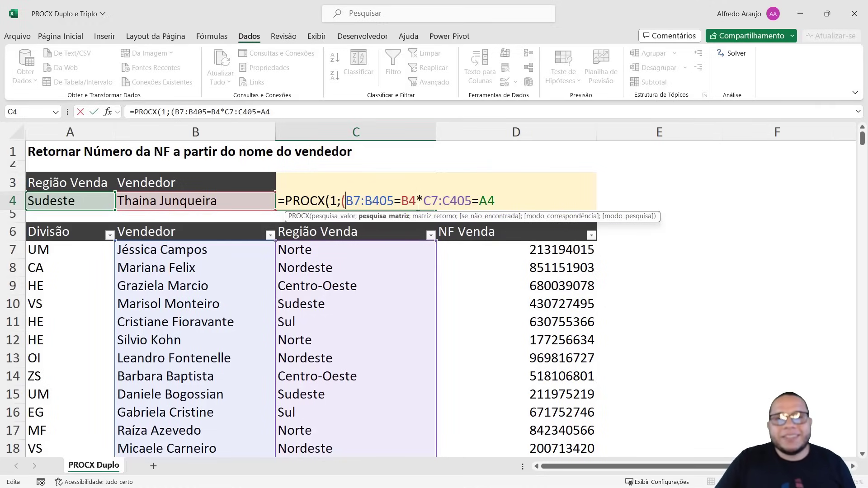
pyautogui.write(')')
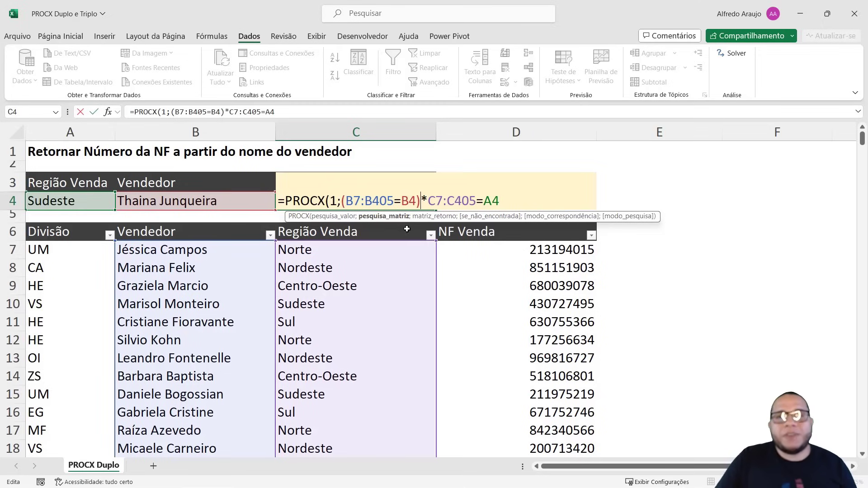
pyautogui.moveTo(343, 204); pyautogui.dragTo(423, 199)
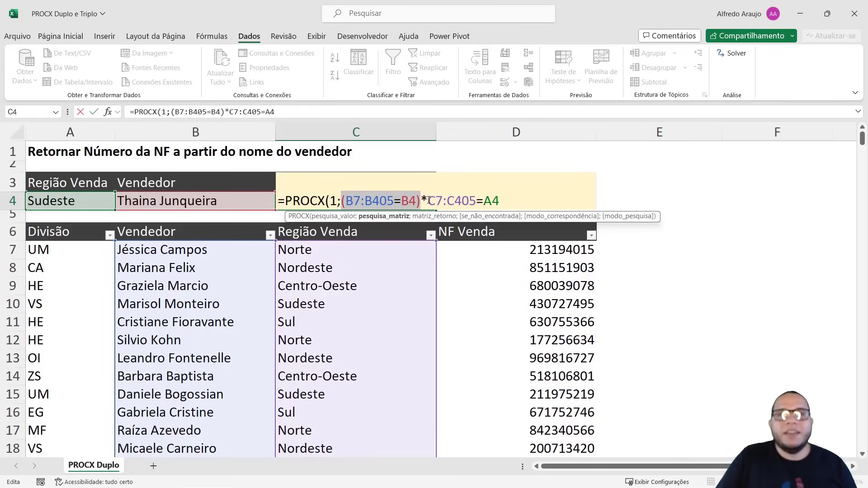
pyautogui.click(427, 199)
pyautogui.write('(')
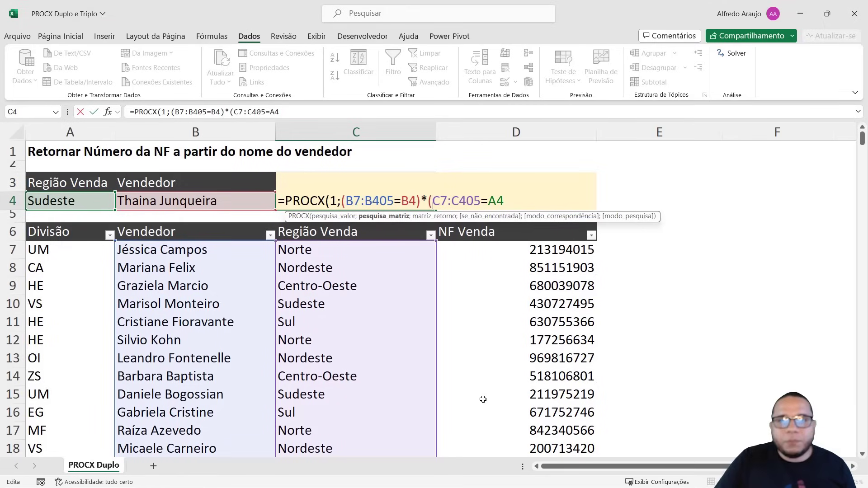
pyautogui.click(515, 206)
pyautogui.write(')')
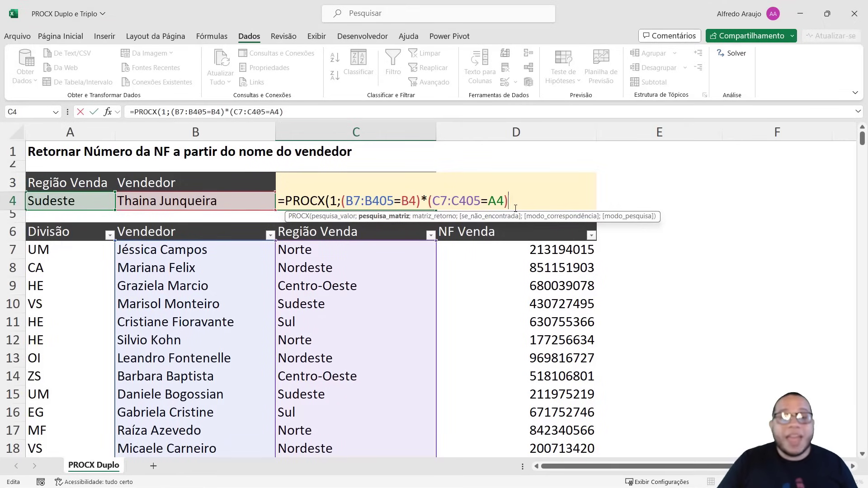
pyautogui.moveTo(516, 208); pyautogui.dragTo(428, 200)
pyautogui.click(429, 200)
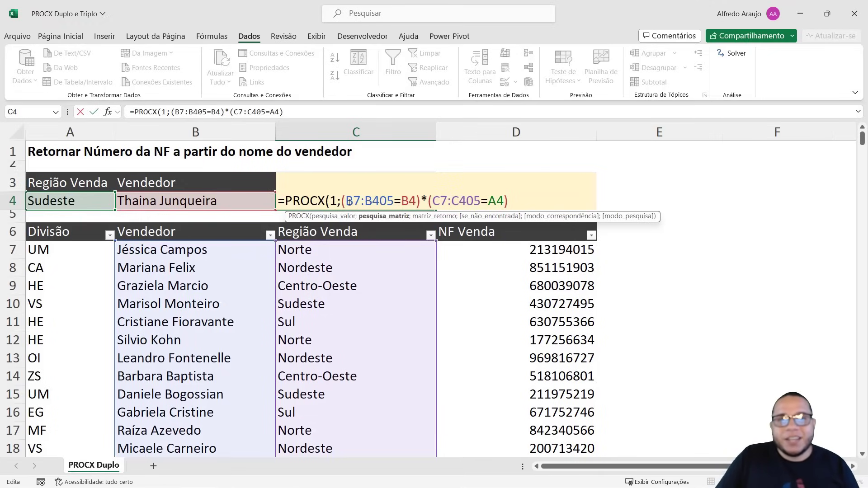
pyautogui.moveTo(347, 202); pyautogui.dragTo(414, 202)
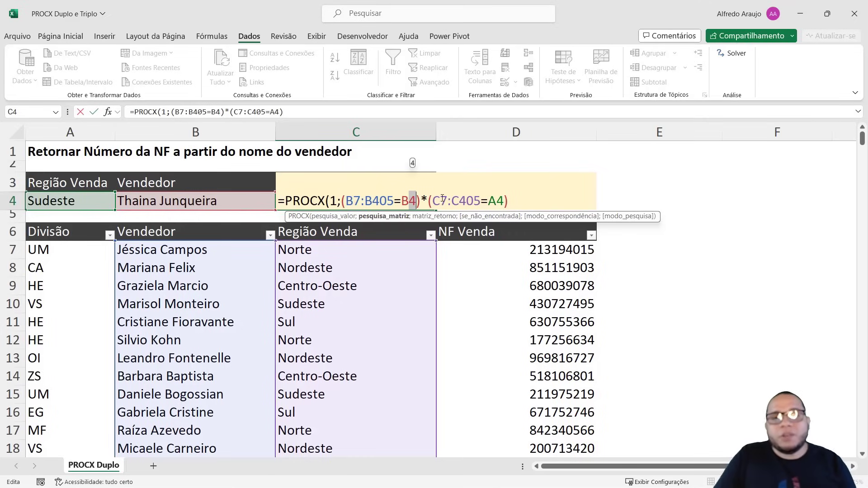
pyautogui.moveTo(433, 203); pyautogui.dragTo(506, 202)
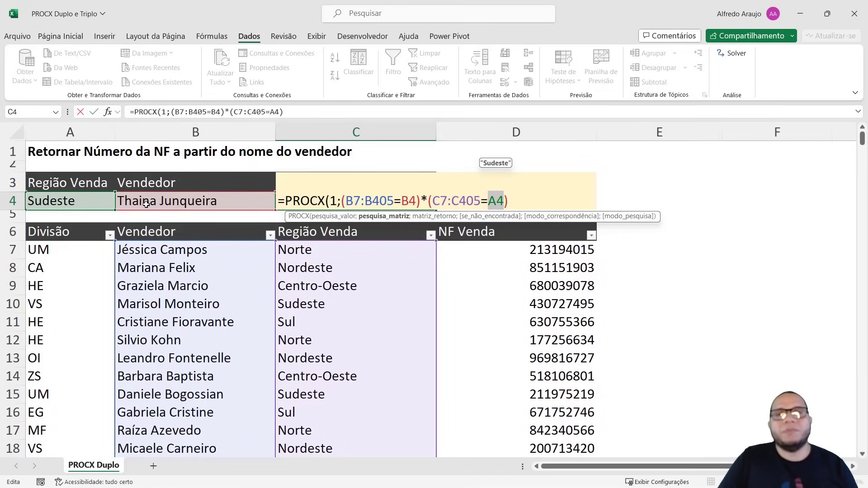
# Add the NF Venda range D7:D405 as the matriz_retorno argument of the PROCX in C4
pyautogui.click(523, 195)
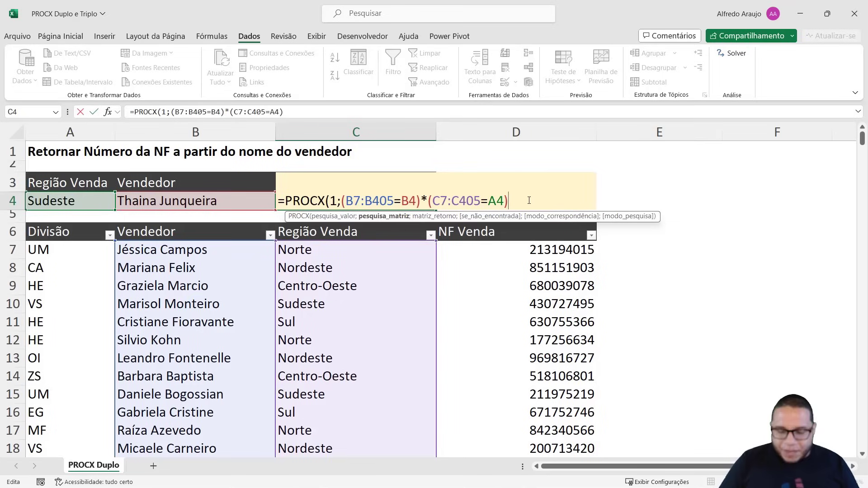
pyautogui.write(';')
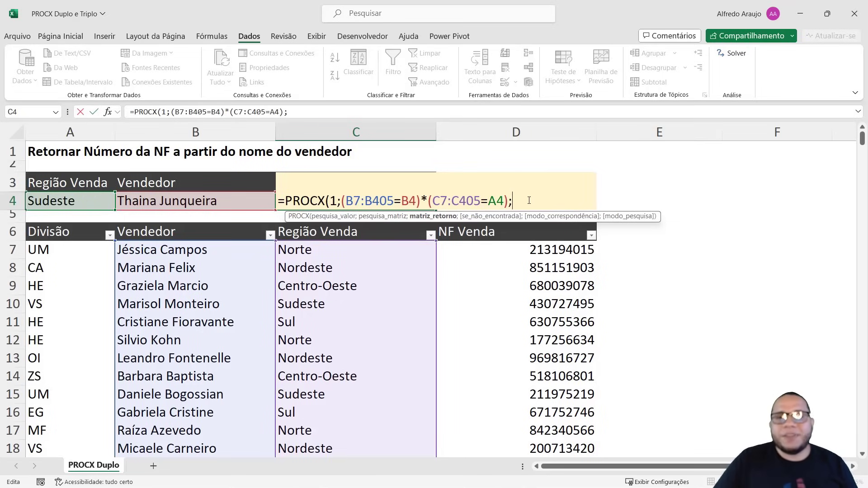
pyautogui.click(516, 251)
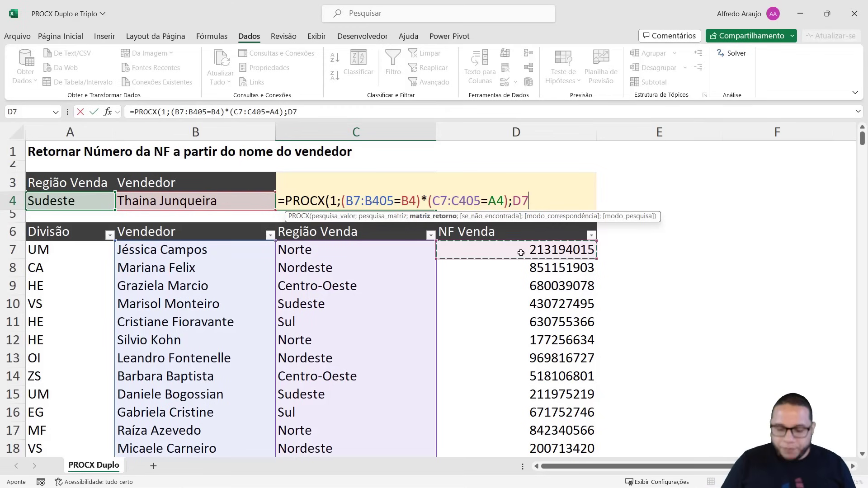
pyautogui.hotkey('ctrl', 'shift', 'Down')
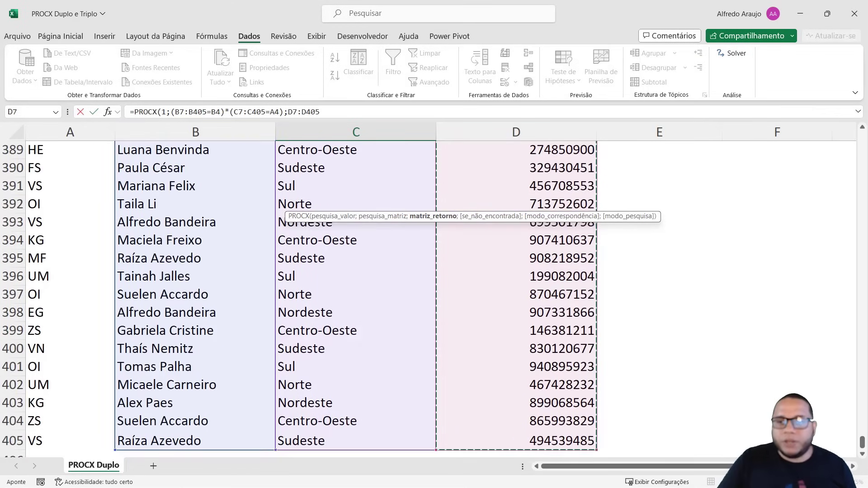
pyautogui.moveTo(863, 442); pyautogui.dragTo(861, 121)
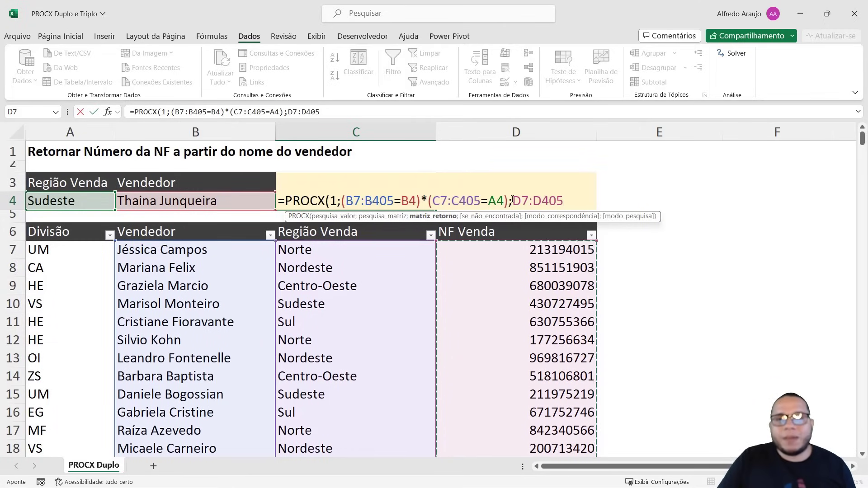
pyautogui.moveTo(512, 201); pyautogui.dragTo(567, 195)
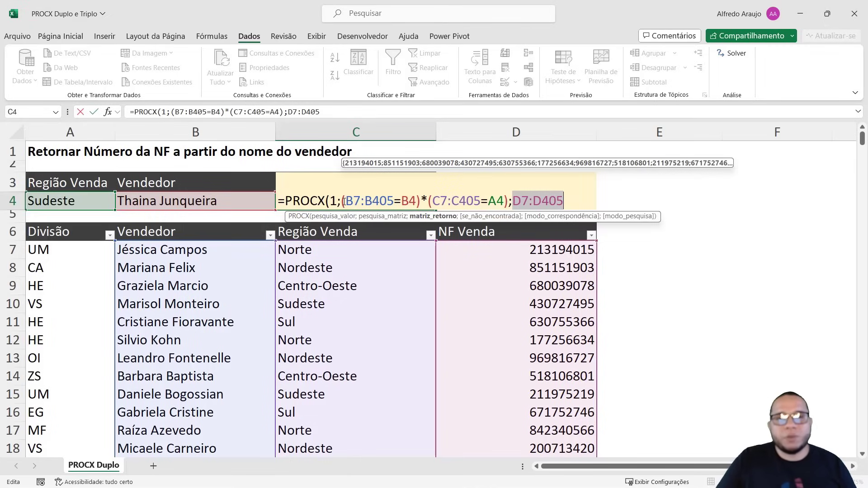
pyautogui.moveTo(343, 202); pyautogui.dragTo(509, 201)
pyautogui.click(564, 201)
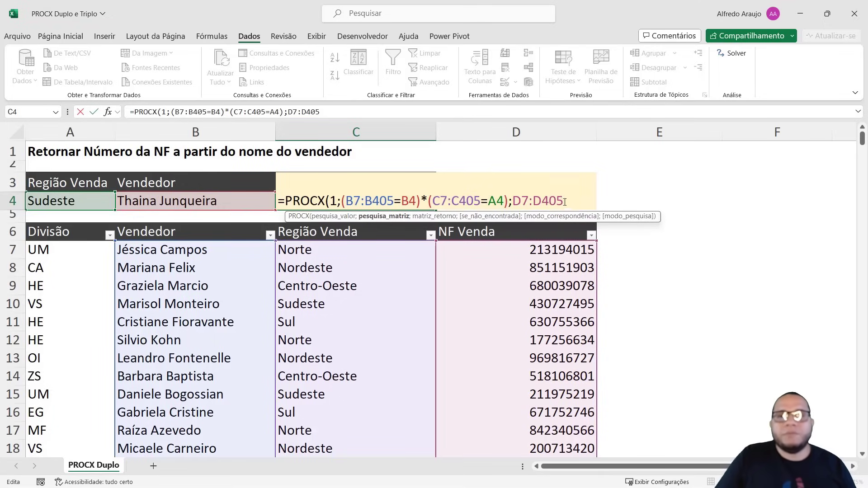
# Enter "Não encontrado" as the se_não_encontrada argument of the C4 formula
pyautogui.write(';')
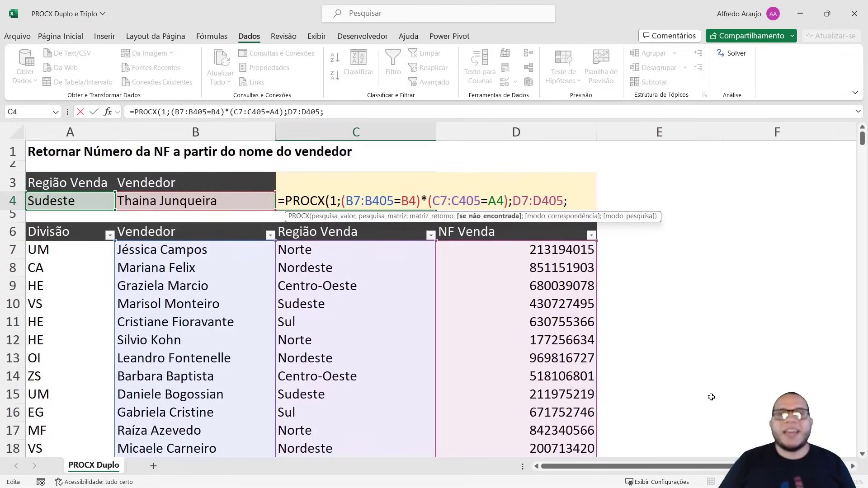
pyautogui.write('"')
pyautogui.press('capslock')
pyautogui.write('n')
pyautogui.press('capslock')
pyautogui.write('ÃO')
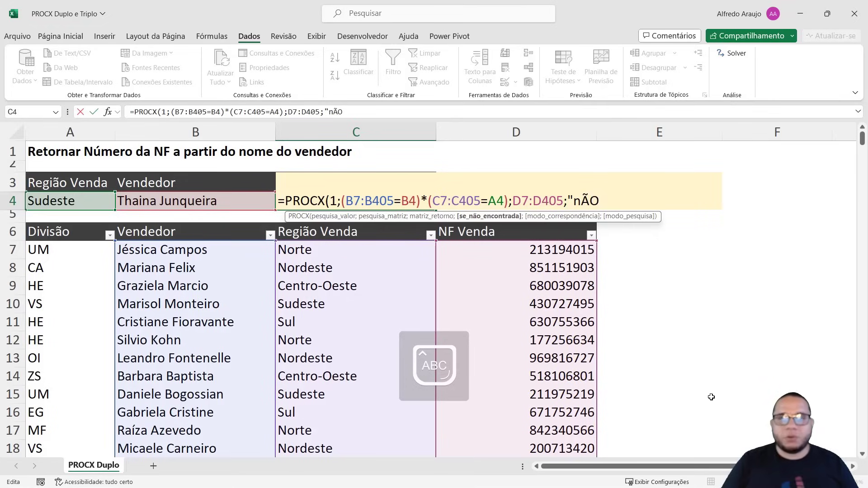
pyautogui.press('BackSpace')
pyautogui.press('BackSpace')
pyautogui.press('BackSpace')
pyautogui.write('N')
pyautogui.press('capslock')
pyautogui.write('ão e')
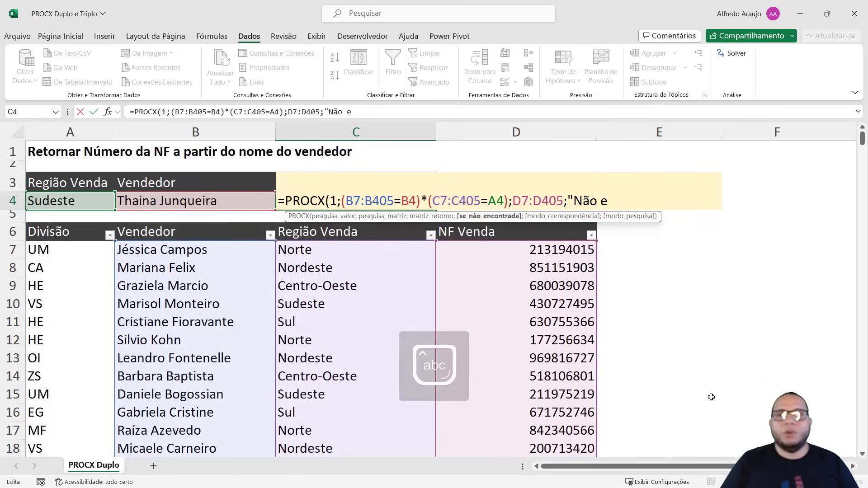
pyautogui.write('ncontrado";')
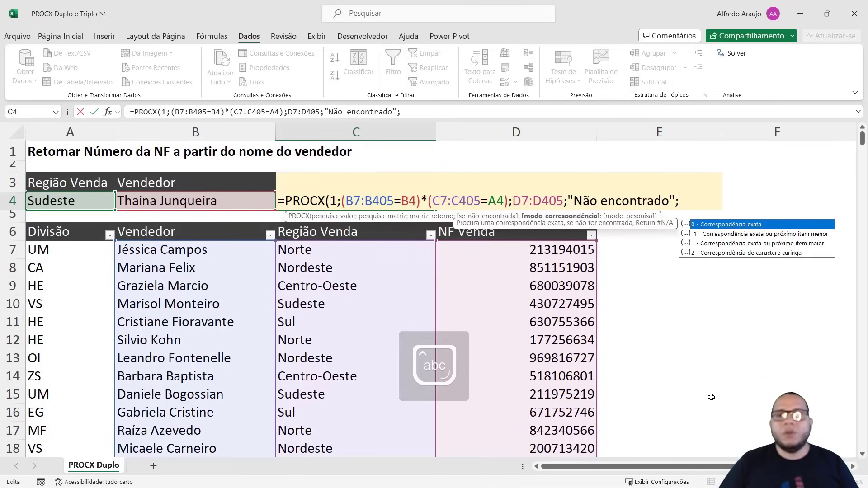
# Set modo_correspondência to 0 for an exact match, then close and commit the PROCX formula in C4
pyautogui.write('0')
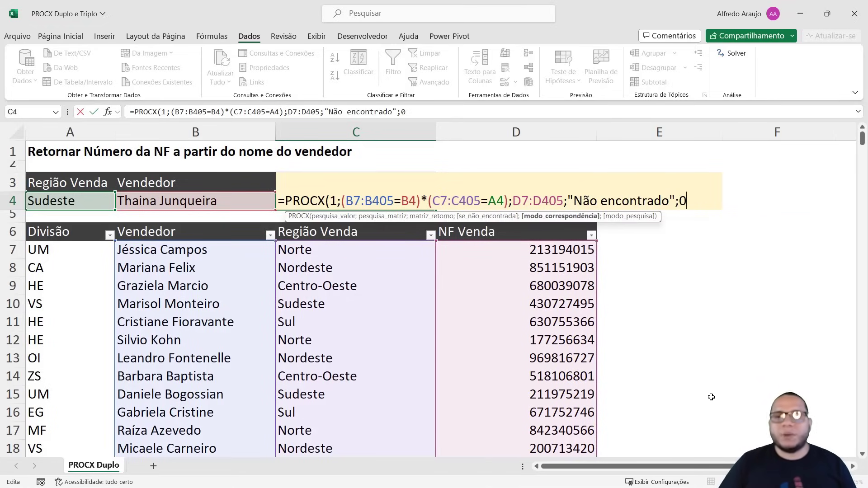
pyautogui.write(')')
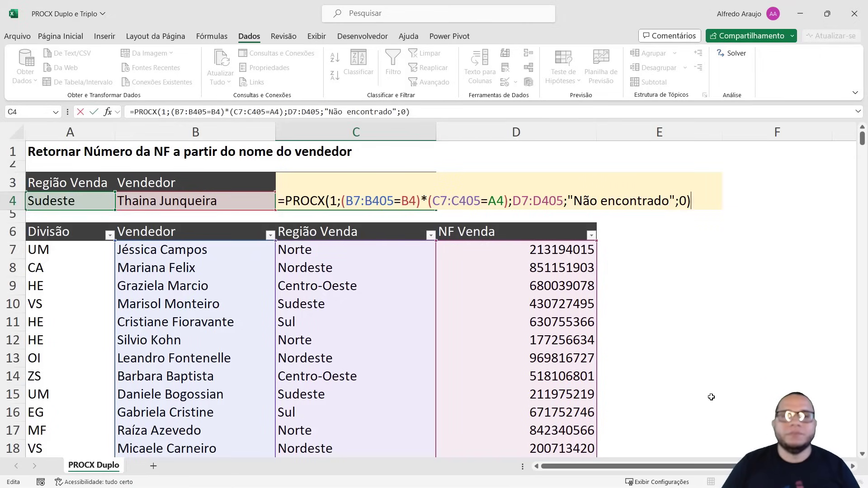
pyautogui.press('Return')
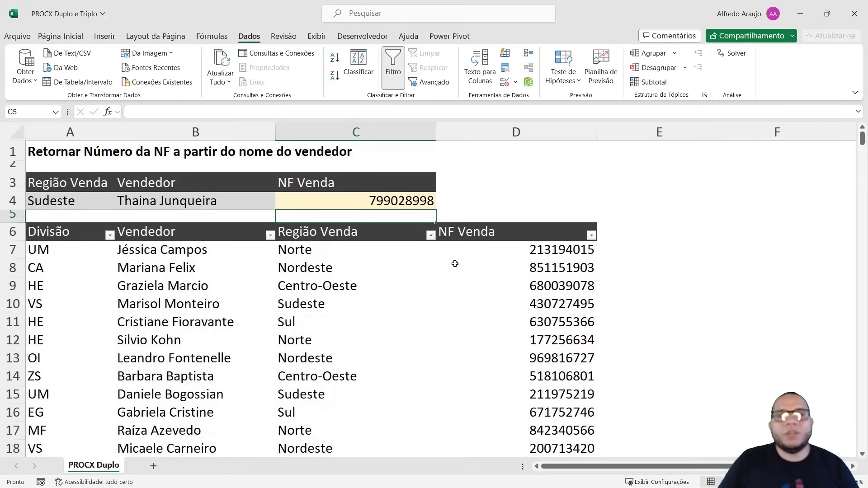
# Filter the Vendedor column to the seller named in B4 and compare the C4 result with that seller's Sudeste row
pyautogui.click(382, 207)
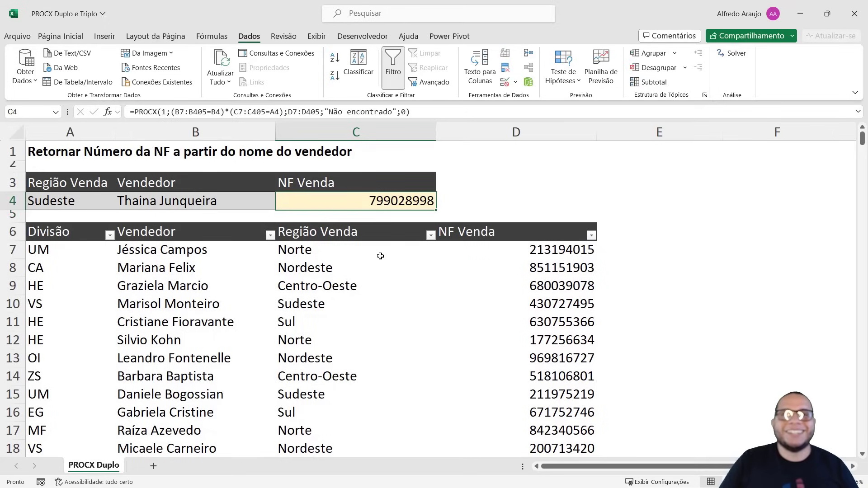
pyautogui.click(270, 235)
pyautogui.click(161, 351)
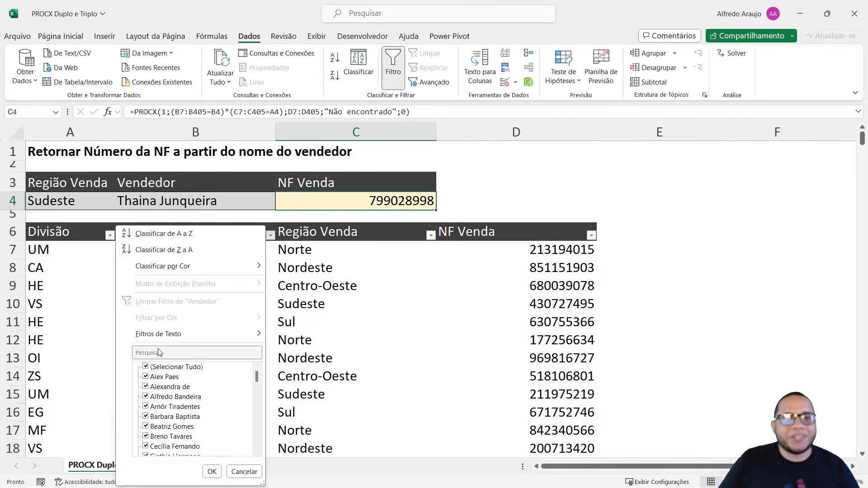
pyautogui.write('thain')
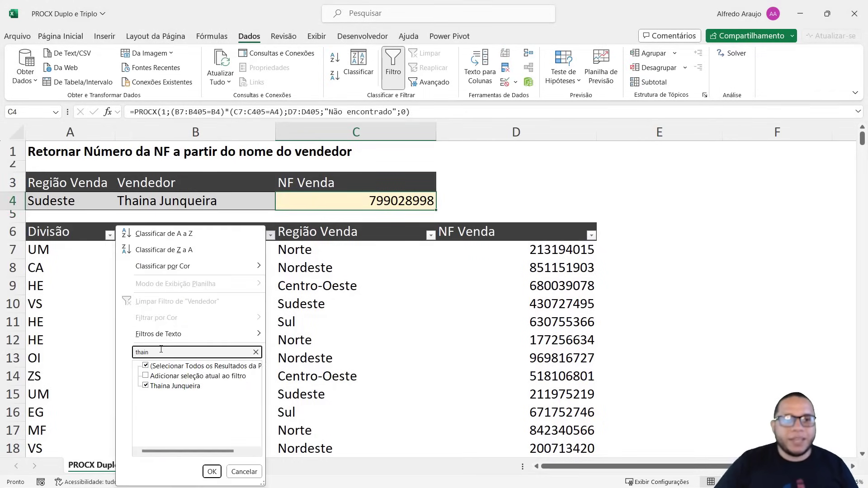
pyautogui.press('Return')
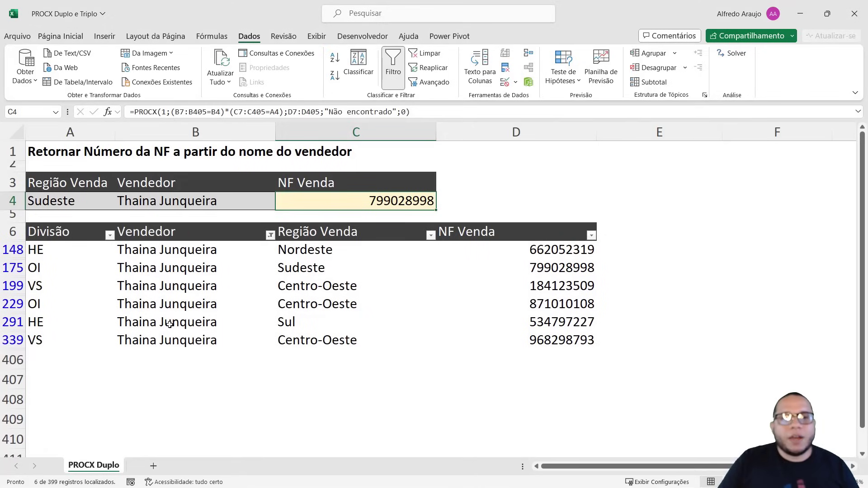
pyautogui.moveTo(168, 250); pyautogui.dragTo(177, 337)
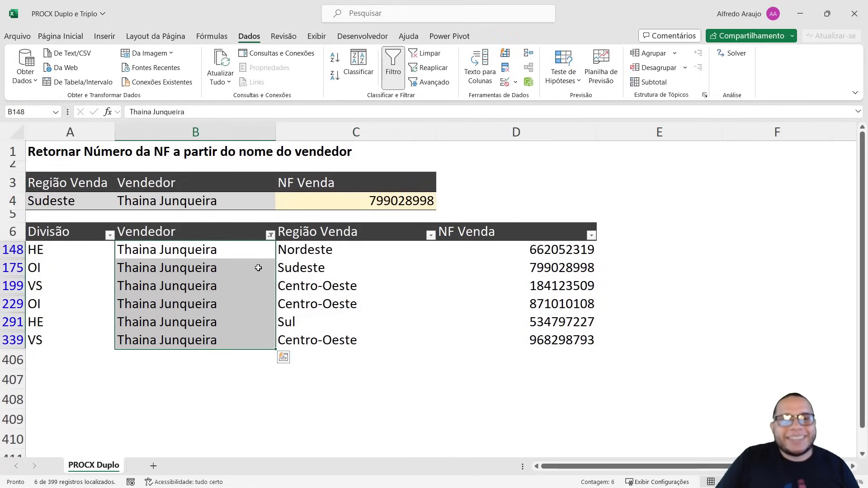
pyautogui.moveTo(258, 267); pyautogui.dragTo(451, 265)
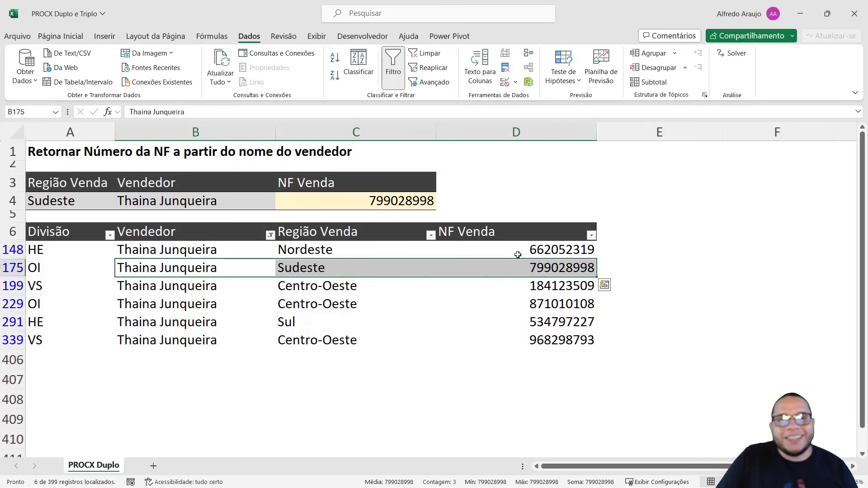
pyautogui.click(385, 202)
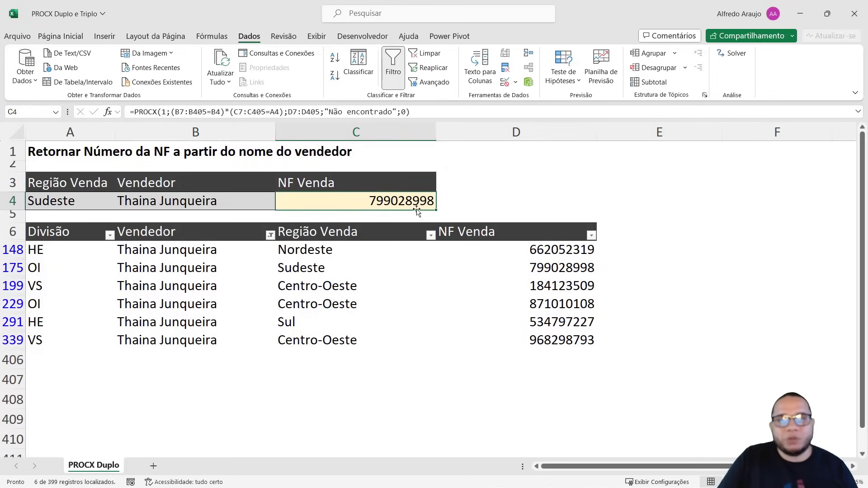
pyautogui.click(560, 263)
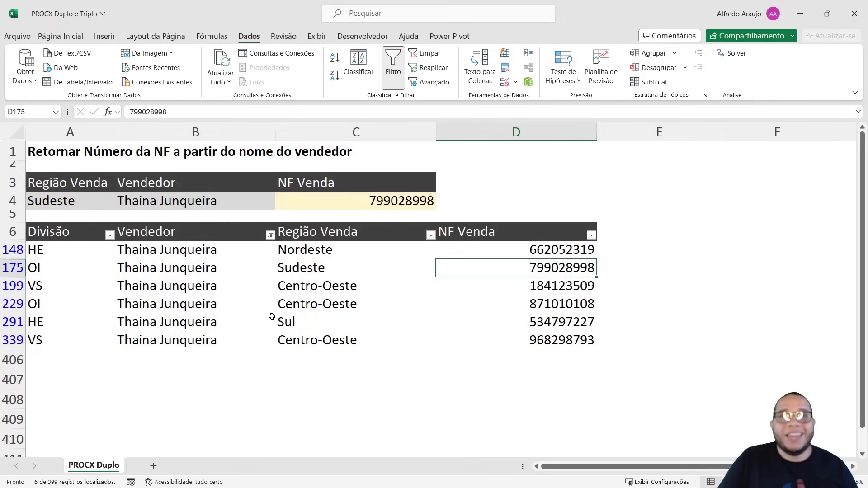
# Change the region in A4 to Sul and compare the C4 result with the seller's Sul row
pyautogui.click(86, 202)
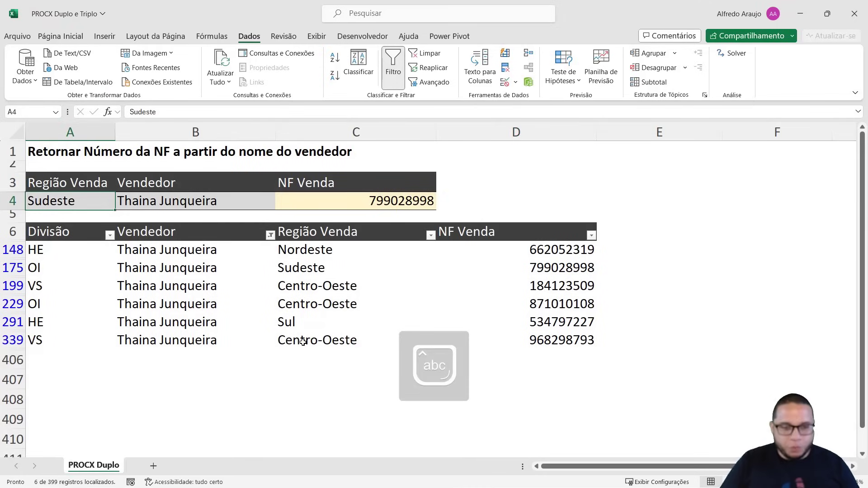
pyautogui.write('s')
pyautogui.press('BackSpace')
pyautogui.write('S')
pyautogui.press('capslock')
pyautogui.write('ul')
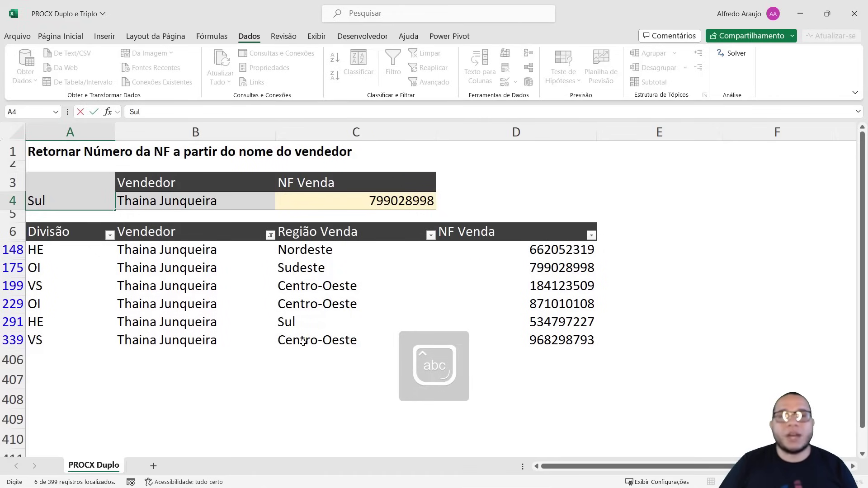
pyautogui.press('Return')
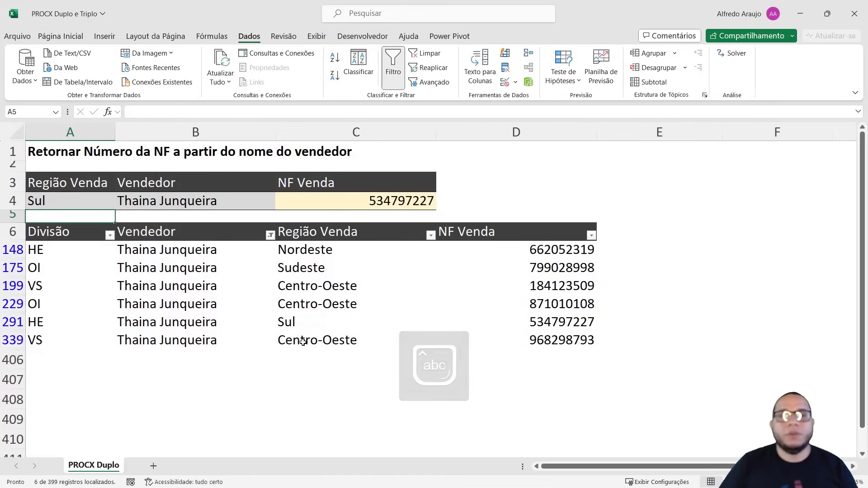
pyautogui.click(368, 204)
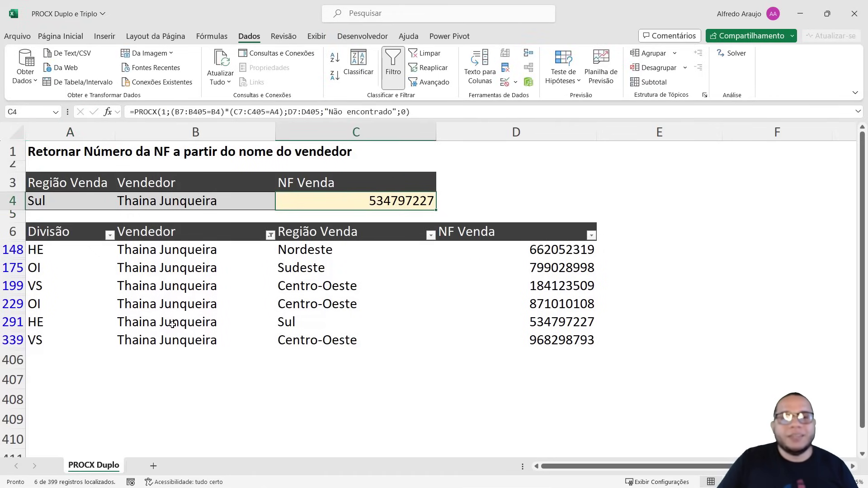
pyautogui.moveTo(176, 322); pyautogui.dragTo(543, 304)
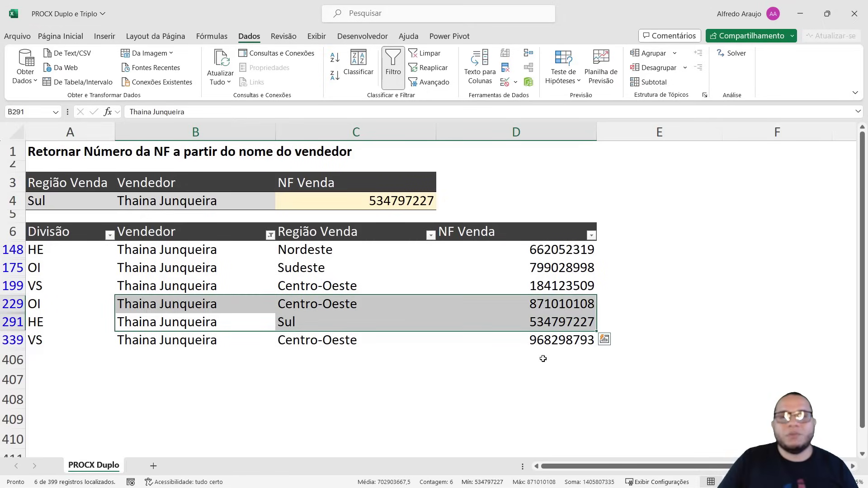
# Change the region in A4 to Centro-Oeste and compare the C4 result with the seller's Centro-Oeste rows
pyautogui.click(547, 319)
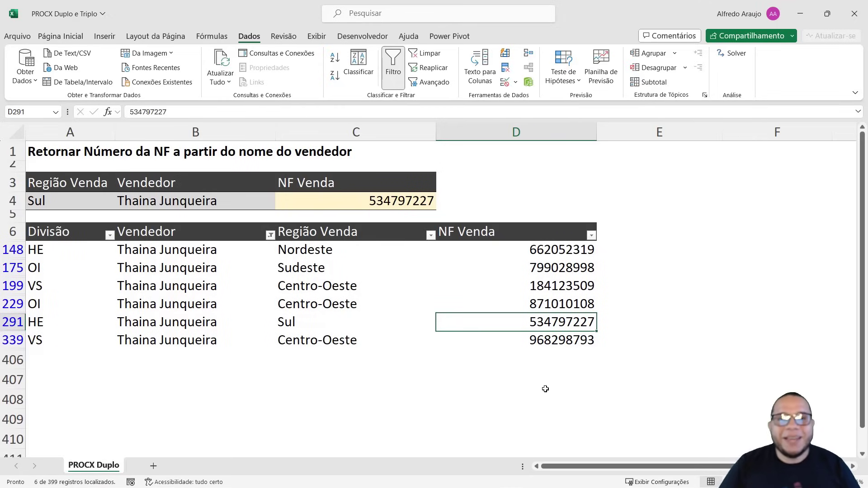
pyautogui.click(36, 206)
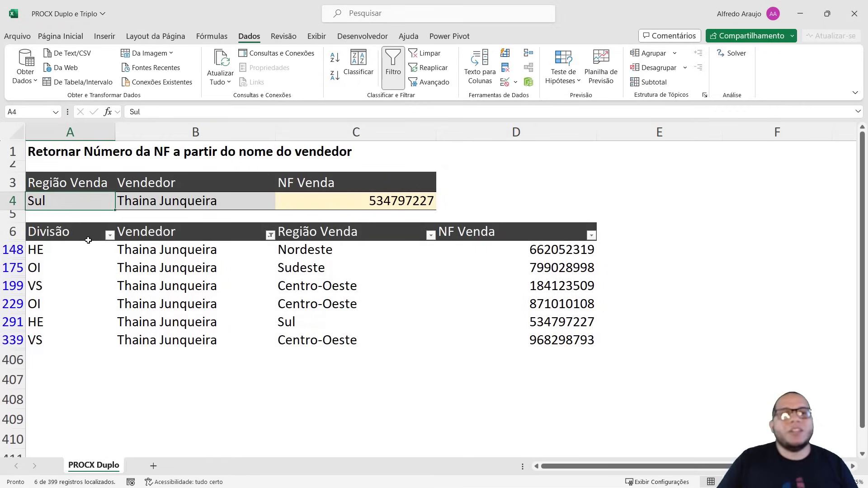
pyautogui.write('Centro-O')
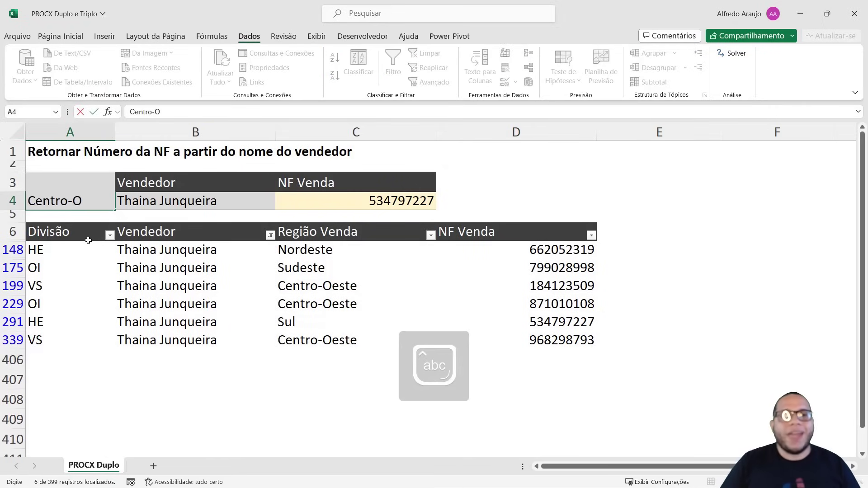
pyautogui.write('este')
pyautogui.press('Return')
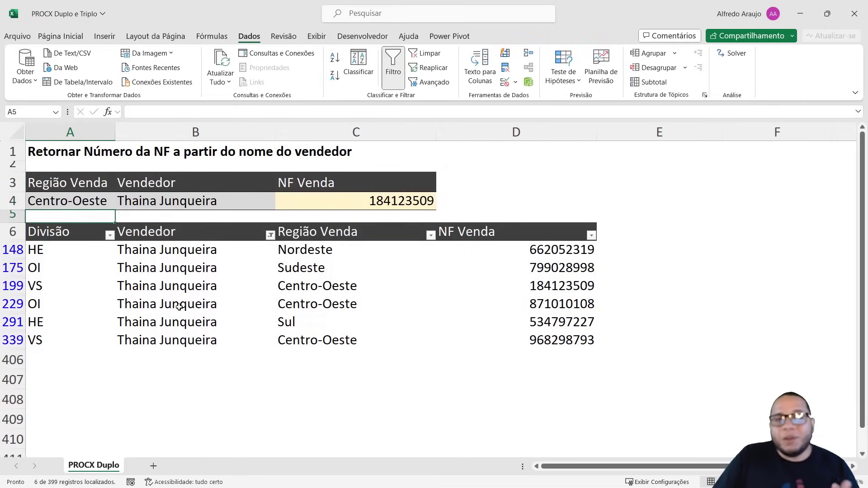
pyautogui.moveTo(166, 253); pyautogui.dragTo(155, 347)
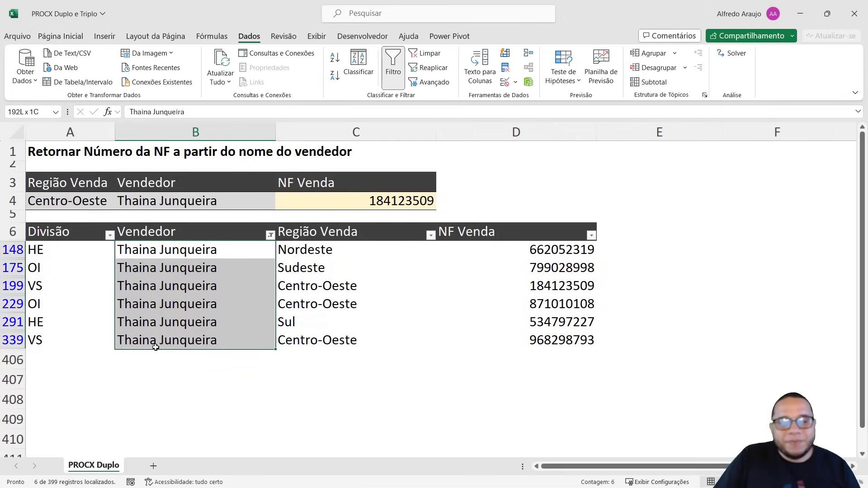
pyautogui.moveTo(334, 289); pyautogui.dragTo(333, 312)
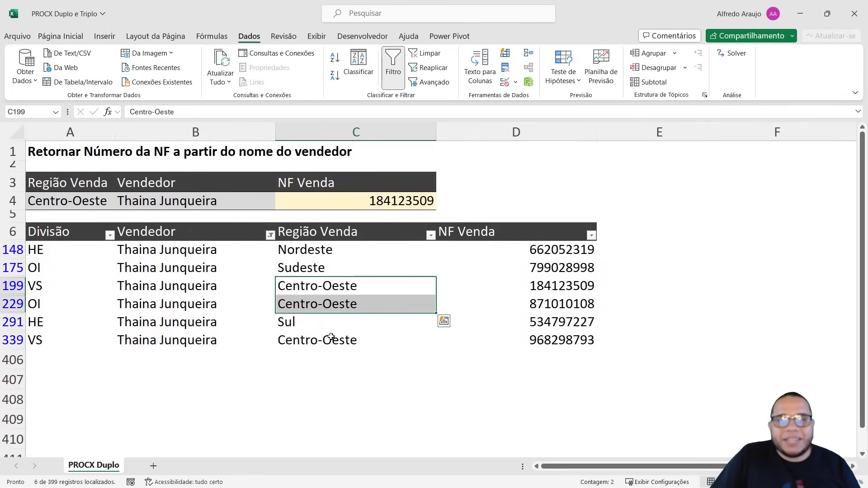
pyautogui.click(331, 337)
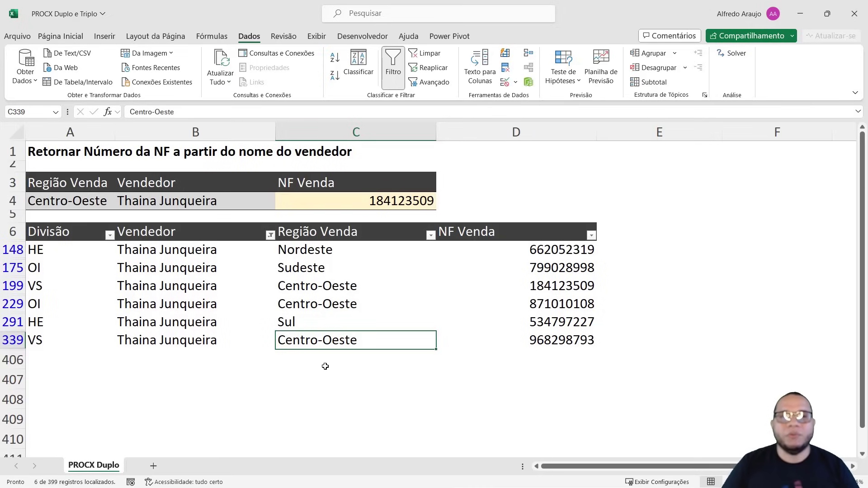
# Examine the Vendedor, Região Venda and Divisão values of the filtered rows against the NF Venda result
pyautogui.moveTo(334, 181); pyautogui.dragTo(331, 199)
pyautogui.moveTo(188, 250); pyautogui.dragTo(191, 339)
pyautogui.moveTo(360, 248); pyautogui.dragTo(352, 339)
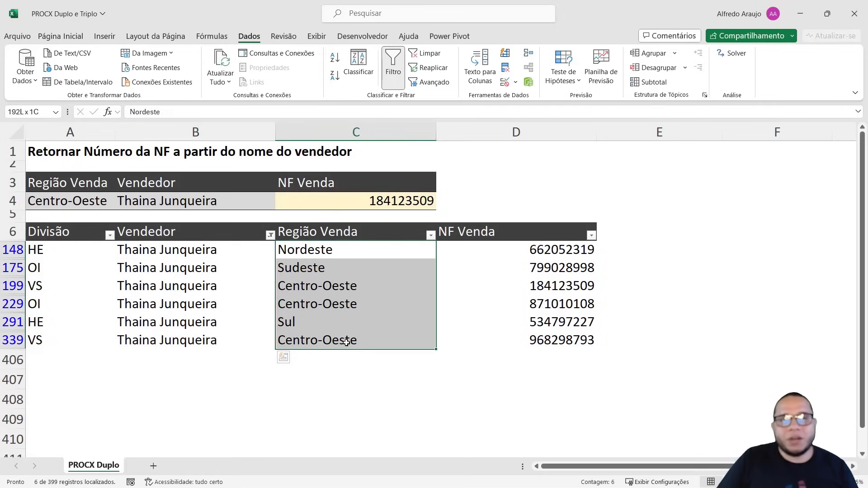
pyautogui.moveTo(62, 248); pyautogui.dragTo(58, 341)
pyautogui.click(295, 290)
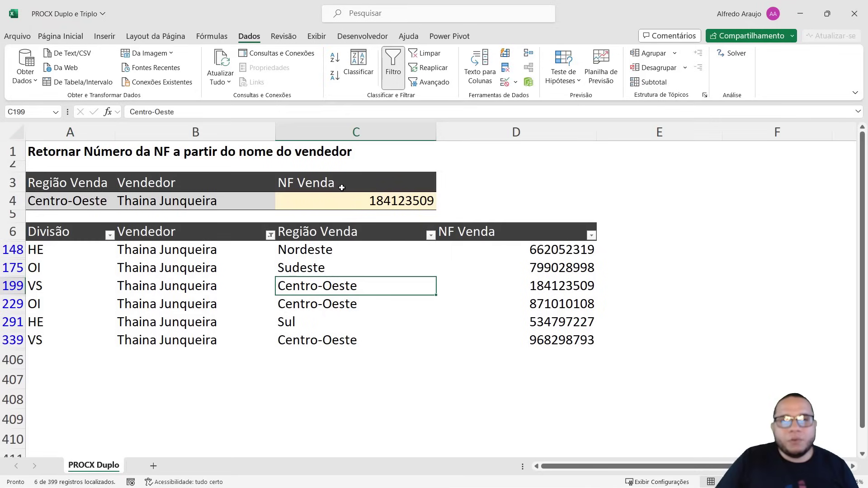
pyautogui.moveTo(339, 178); pyautogui.dragTo(338, 200)
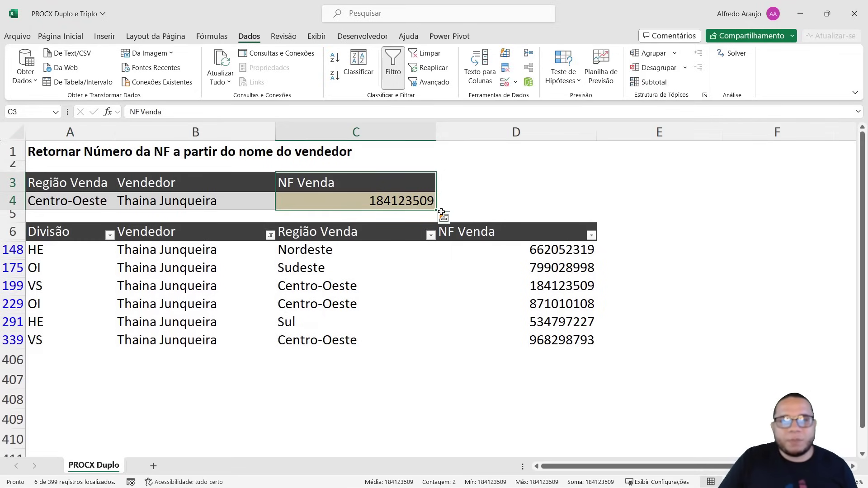
# Clear the table filter and insert a criteria column headed Divisão at C3:C4, shifting the NF Venda cells right
pyautogui.moveTo(442, 209); pyautogui.dragTo(442, 213)
pyautogui.moveTo(334, 202); pyautogui.dragTo(330, 185)
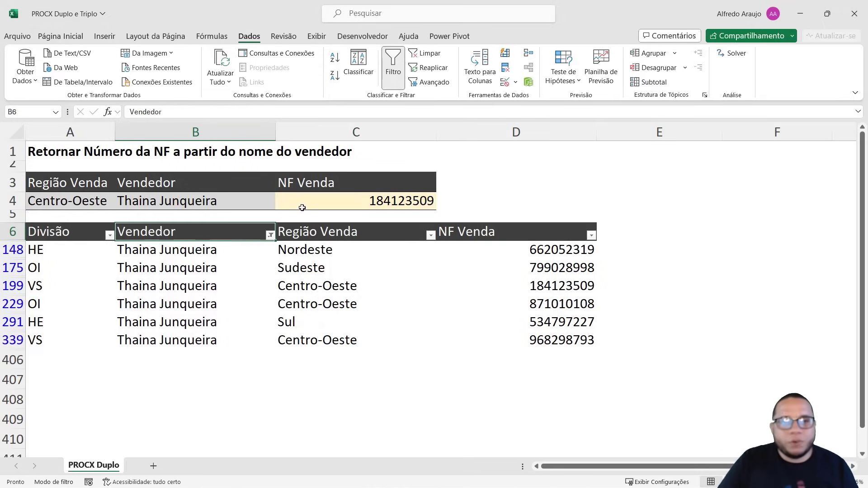
pyautogui.click(296, 232)
pyautogui.click(443, 56)
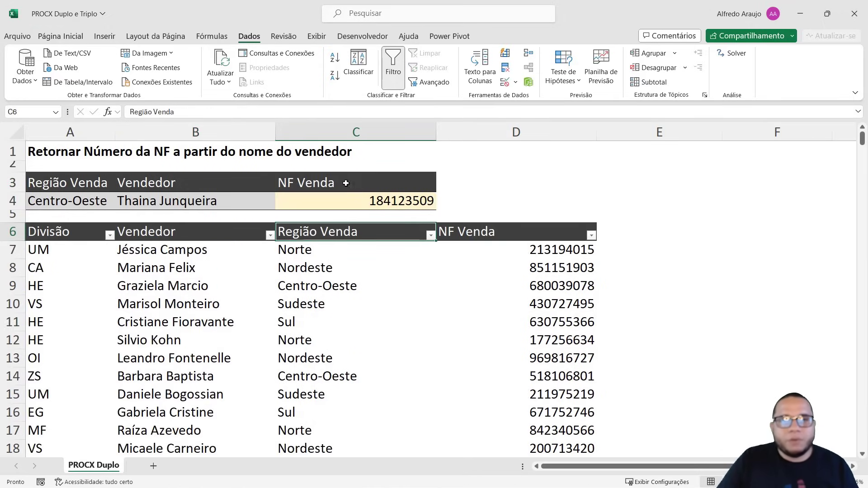
pyautogui.moveTo(349, 180); pyautogui.dragTo(347, 199)
pyautogui.hotkey('ctrl', '+')
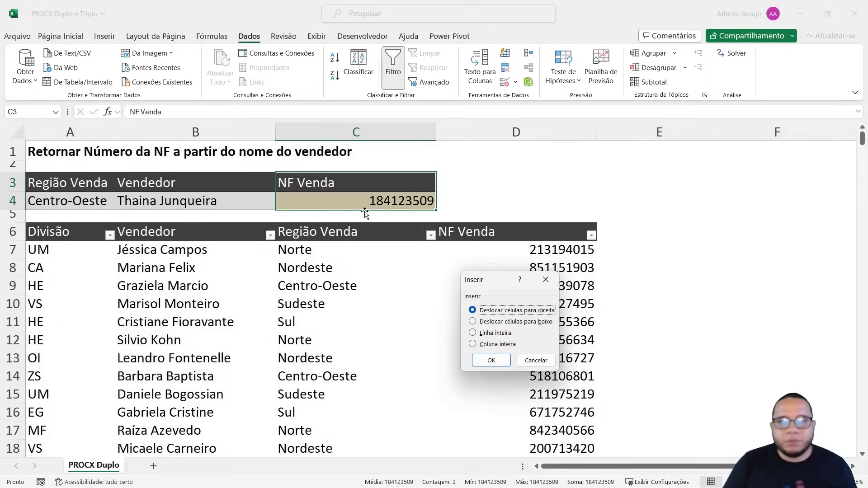
pyautogui.press('Return')
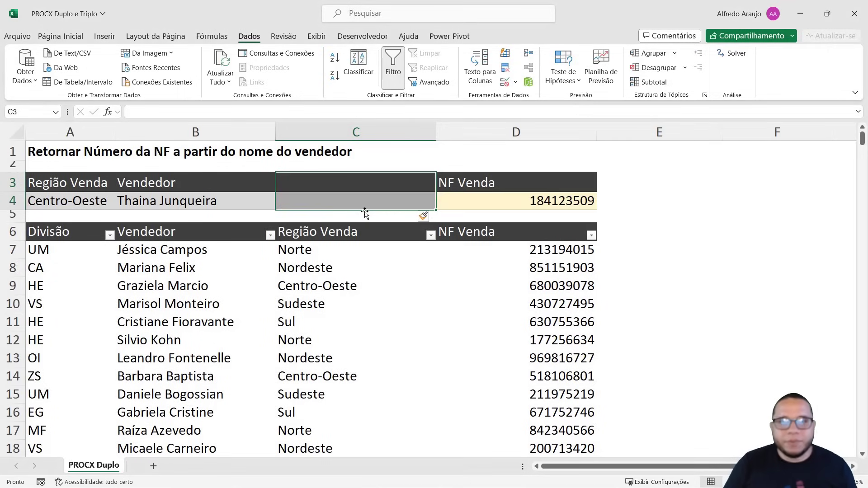
pyautogui.write('Divisão')
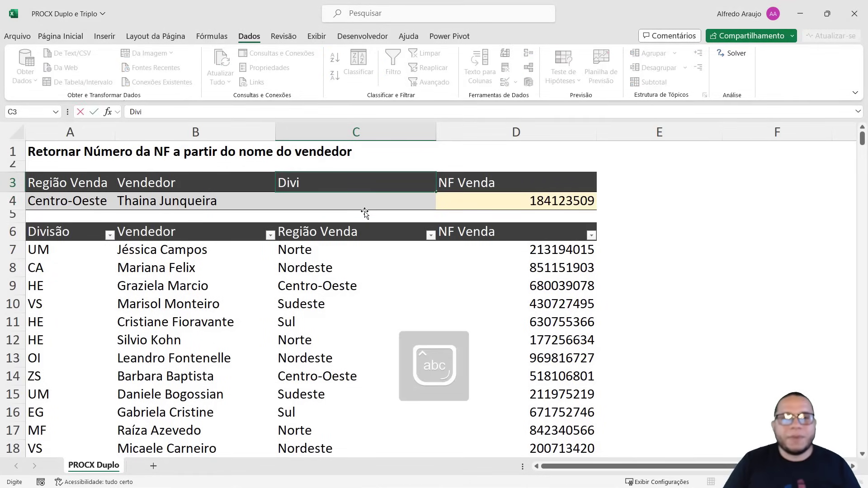
pyautogui.press('Return')
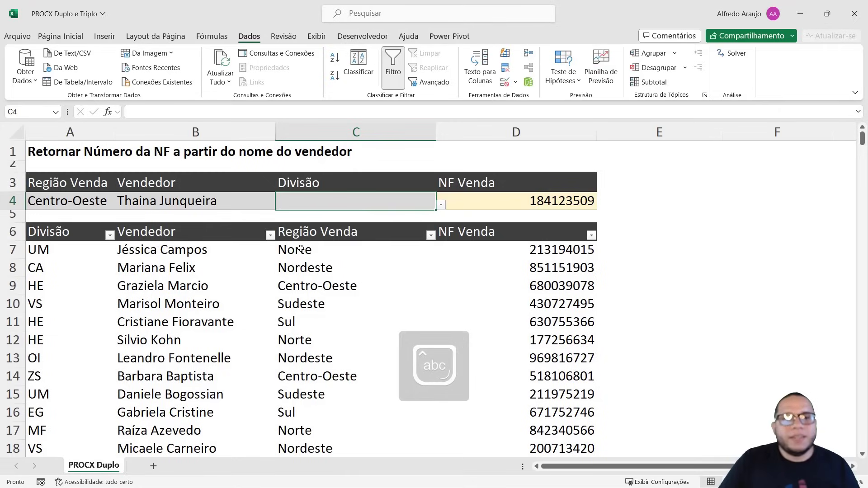
# Filter the Vendedor column to the seller named in B4 to review that seller's divisions and regions
pyautogui.click(270, 236)
pyautogui.click(157, 353)
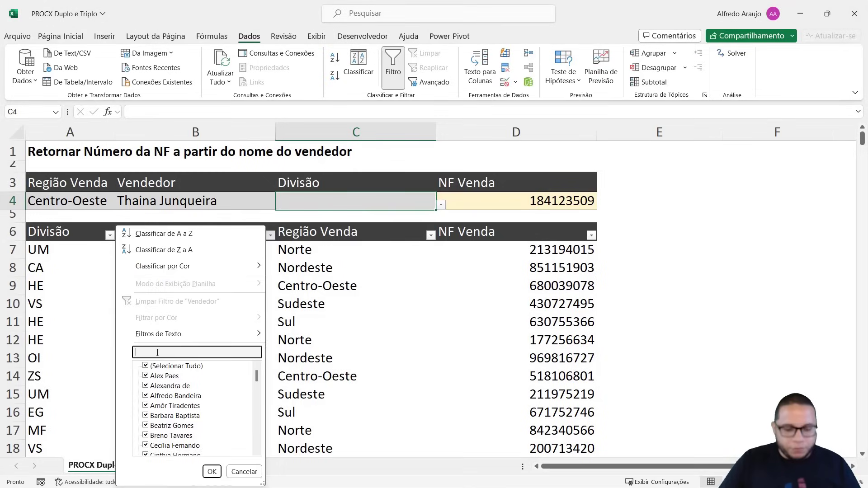
pyautogui.write('thai')
pyautogui.press('Return')
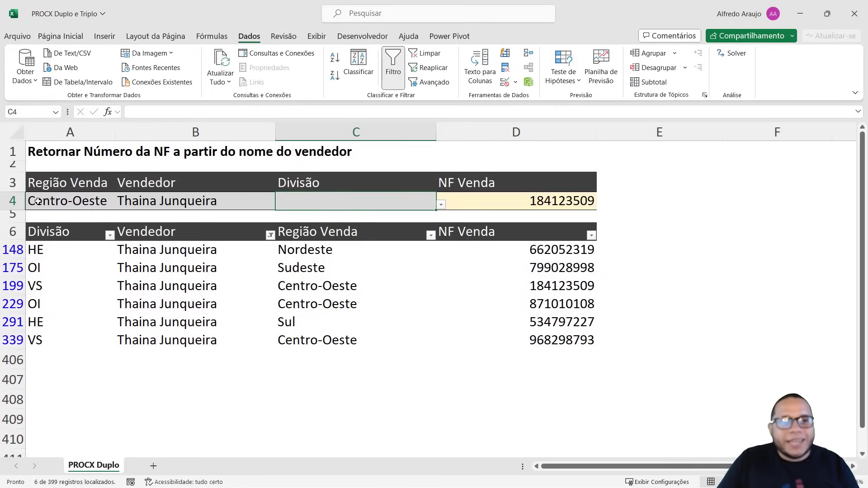
pyautogui.click(53, 202)
# Remove the list data validation from C4 and enter OI as the division
pyautogui.click(306, 203)
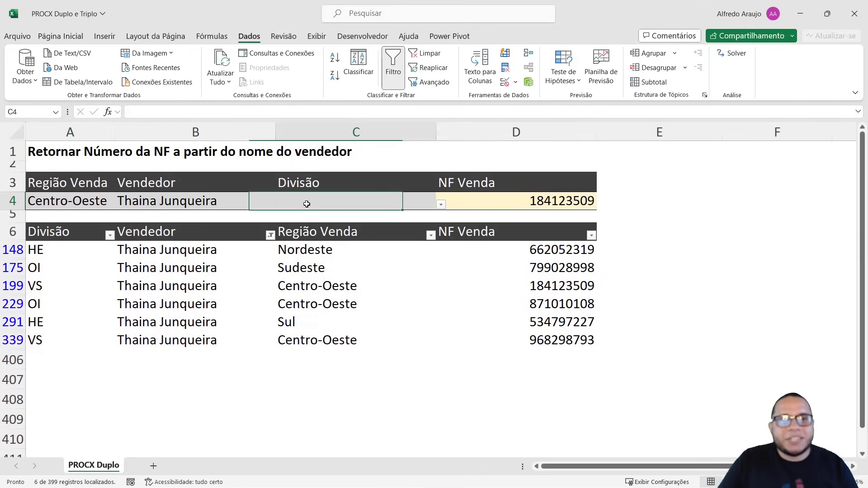
pyautogui.write('OI')
pyautogui.press('Escape')
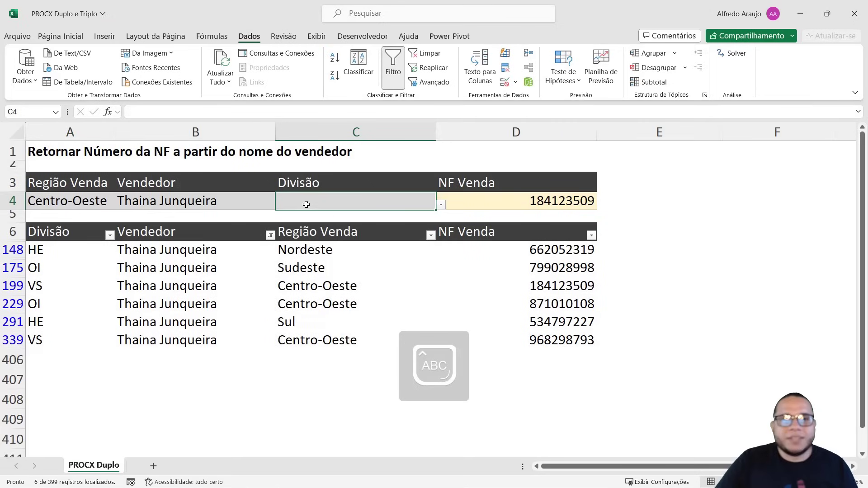
pyautogui.click(503, 82)
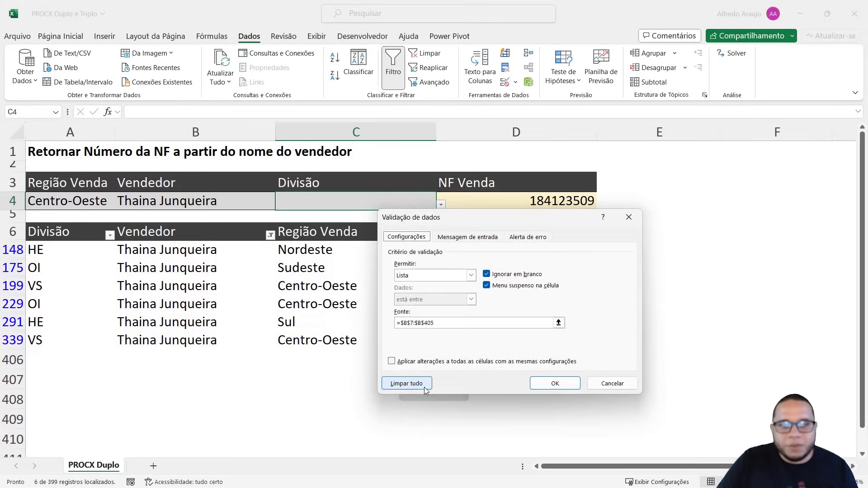
pyautogui.click(406, 384)
pyautogui.click(564, 384)
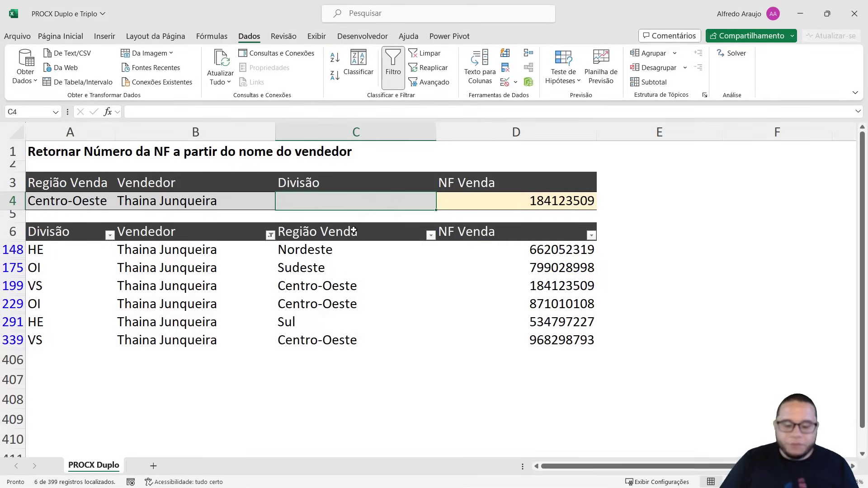
pyautogui.write('OI')
pyautogui.press('Return')
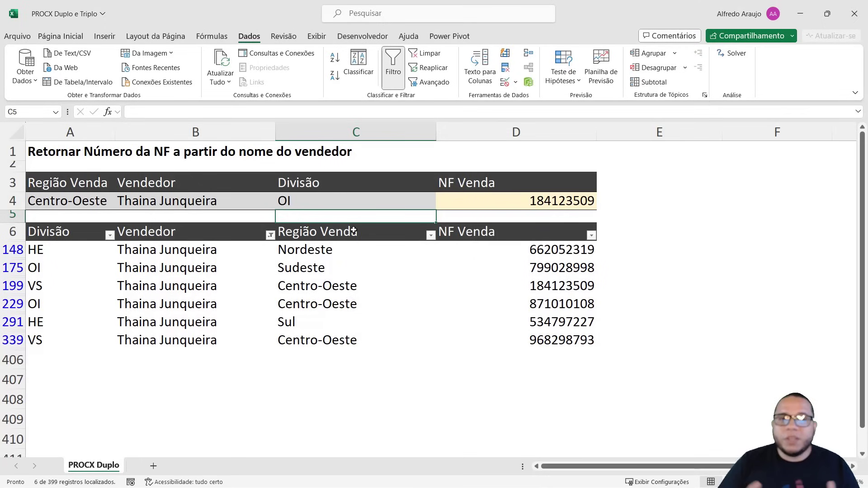
# Clear the Vendedor filter, then open the D4 PROCX formula for editing and review its two pesquisa_matriz criteria
pyautogui.click(319, 226)
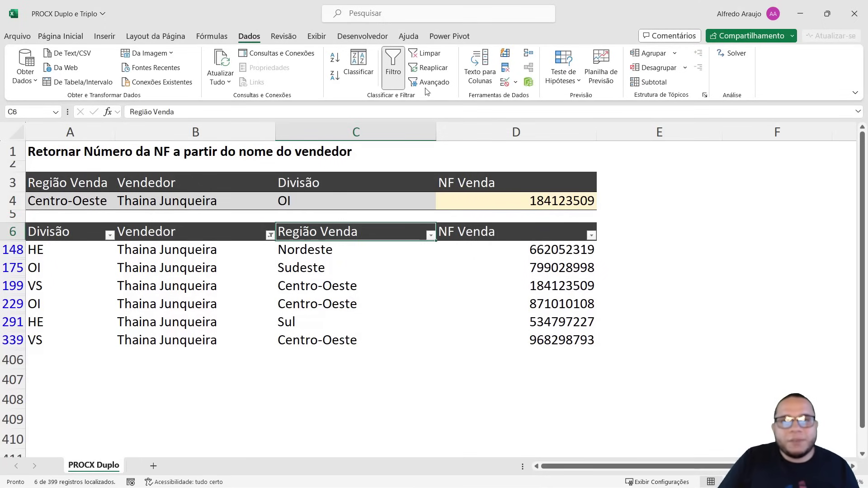
pyautogui.click(425, 53)
pyautogui.doubleClick(496, 203)
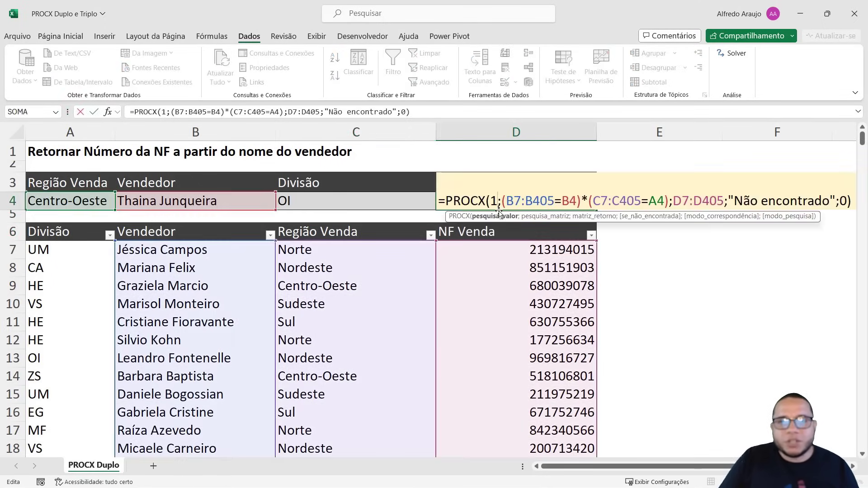
pyautogui.moveTo(503, 200); pyautogui.dragTo(566, 200)
pyautogui.moveTo(503, 201); pyautogui.dragTo(674, 193)
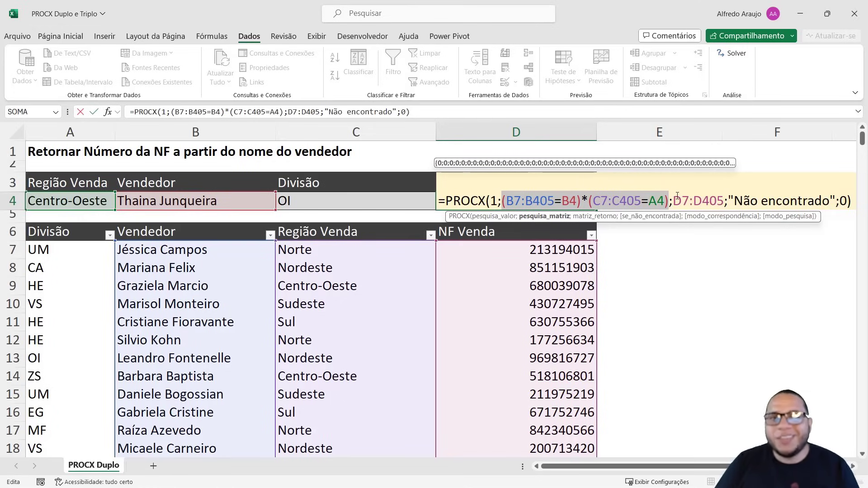
# Add the third criterion *(A7:A405=C4) at the end of the pesquisa_matriz argument in the D4 formula
pyautogui.click(673, 197)
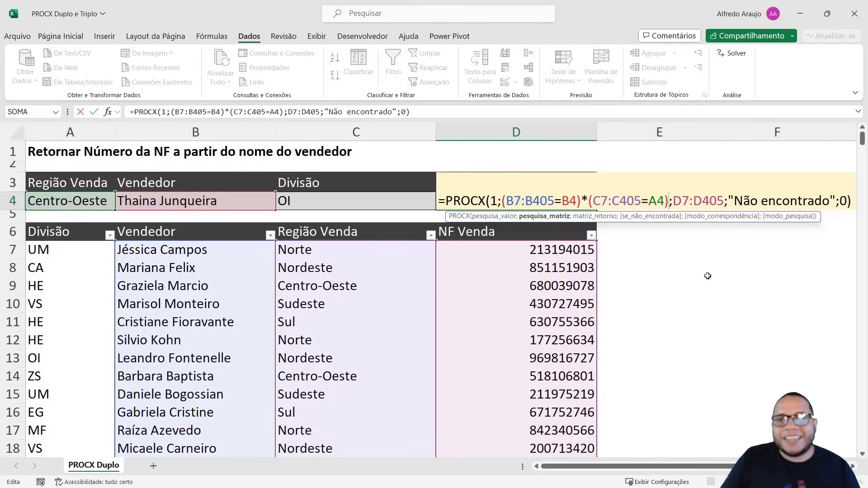
pyautogui.write('*')
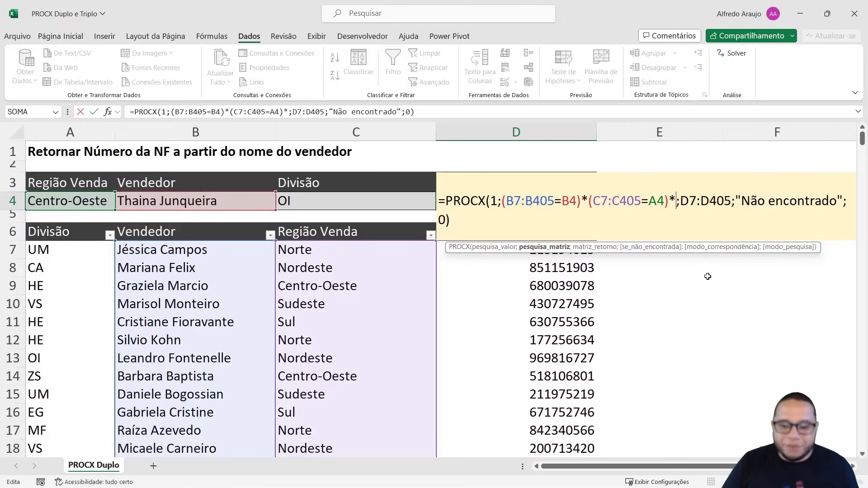
pyautogui.write('(')
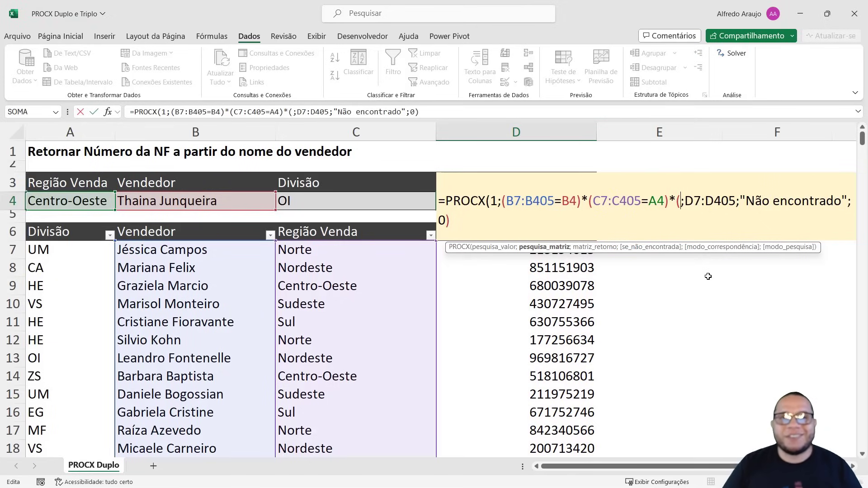
pyautogui.click(82, 251)
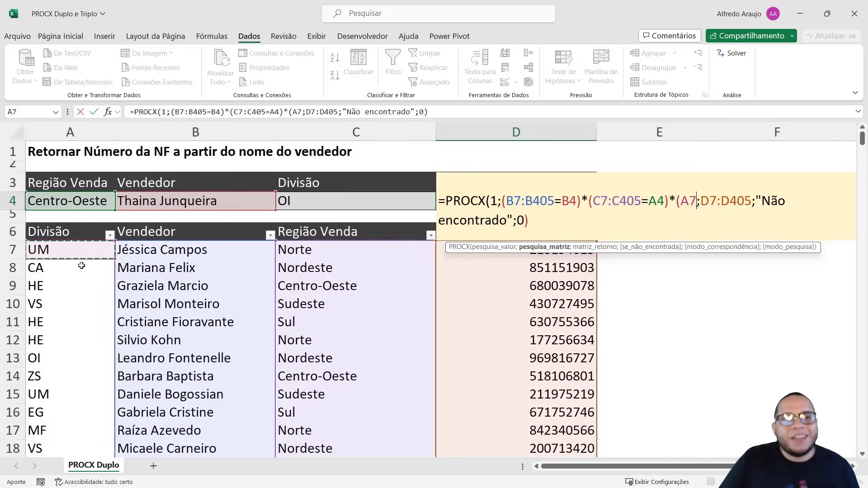
pyautogui.hotkey('ctrl', 'shift', 'Down')
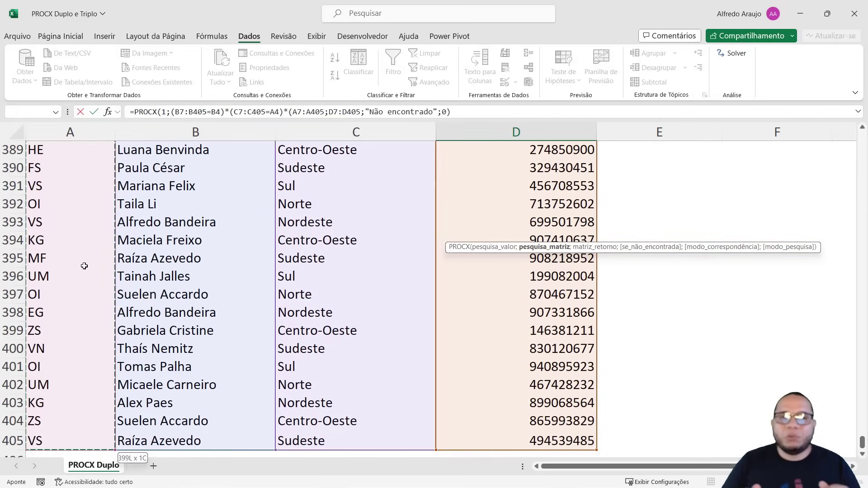
pyautogui.write('=')
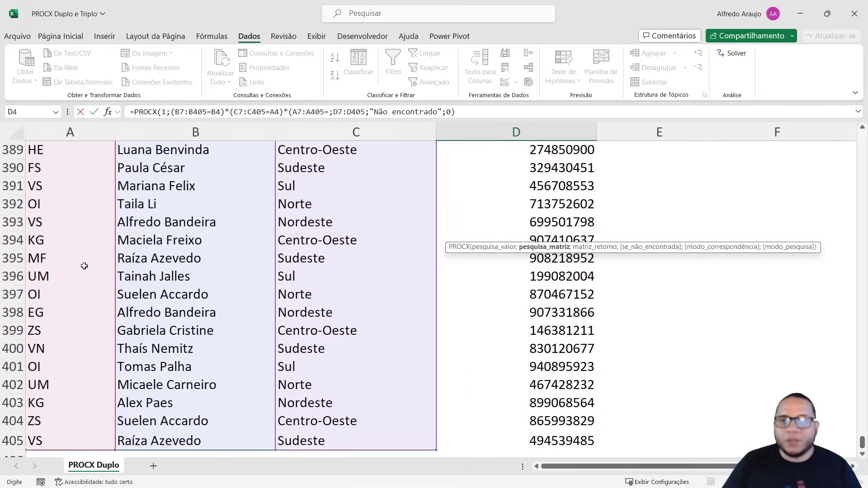
pyautogui.moveTo(865, 446); pyautogui.dragTo(866, 109)
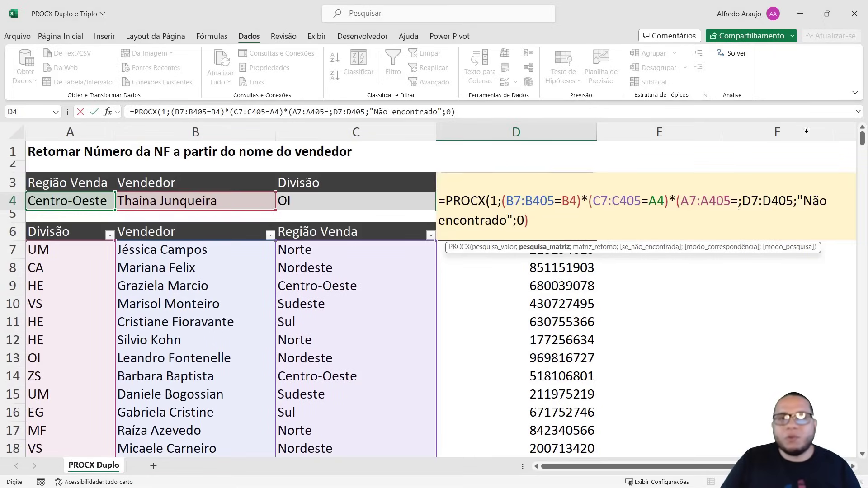
pyautogui.click(364, 200)
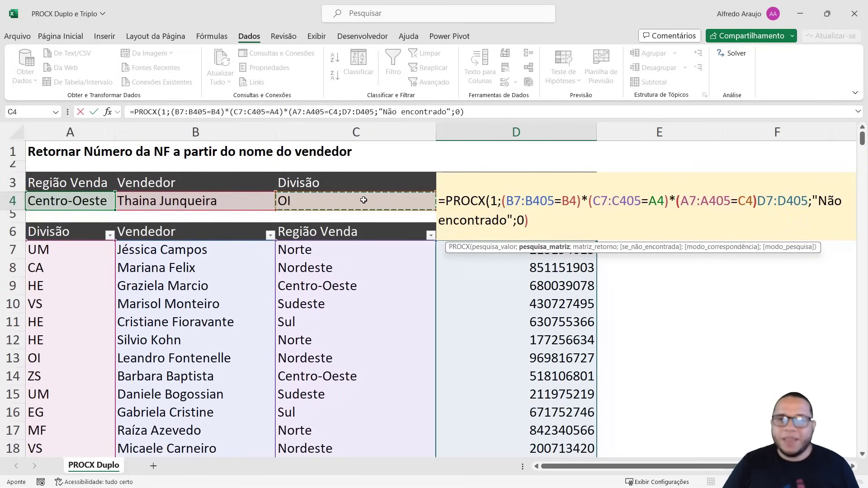
pyautogui.write(')')
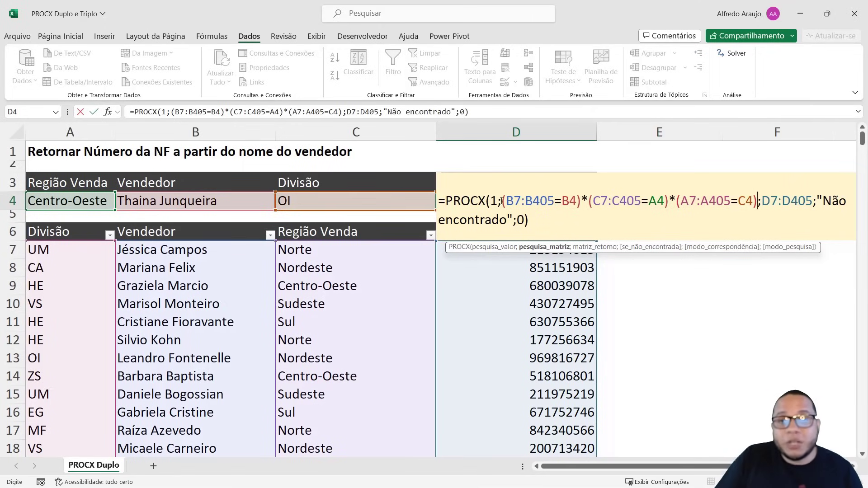
# Review the three pesquisa_matriz criteria in the D4 PROCX formula and commit the formula
pyautogui.moveTo(502, 201); pyautogui.dragTo(659, 214)
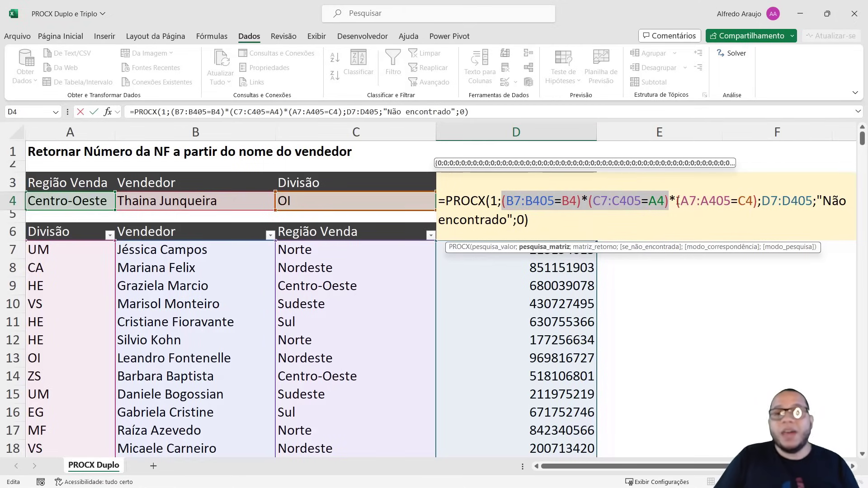
pyautogui.moveTo(678, 205); pyautogui.dragTo(760, 204)
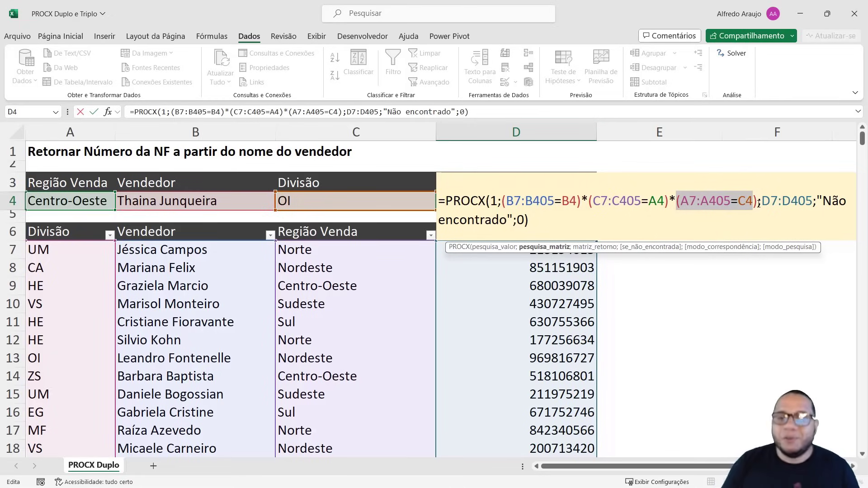
pyautogui.press('Return')
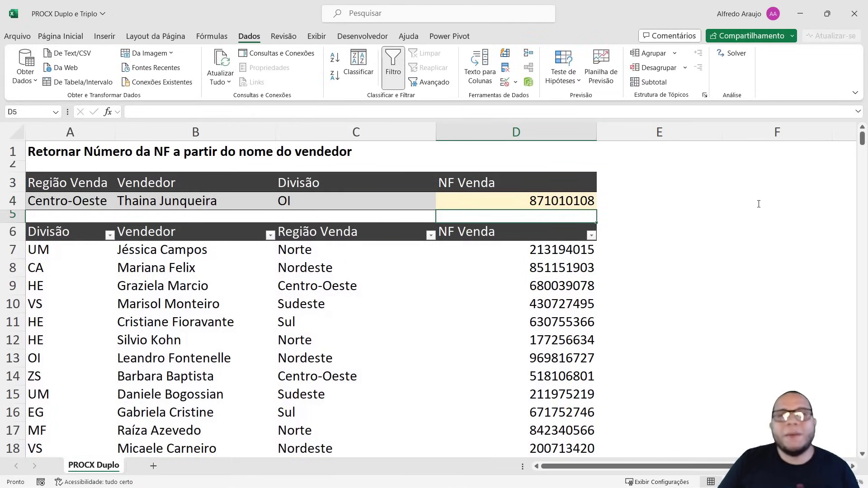
pyautogui.click(563, 204)
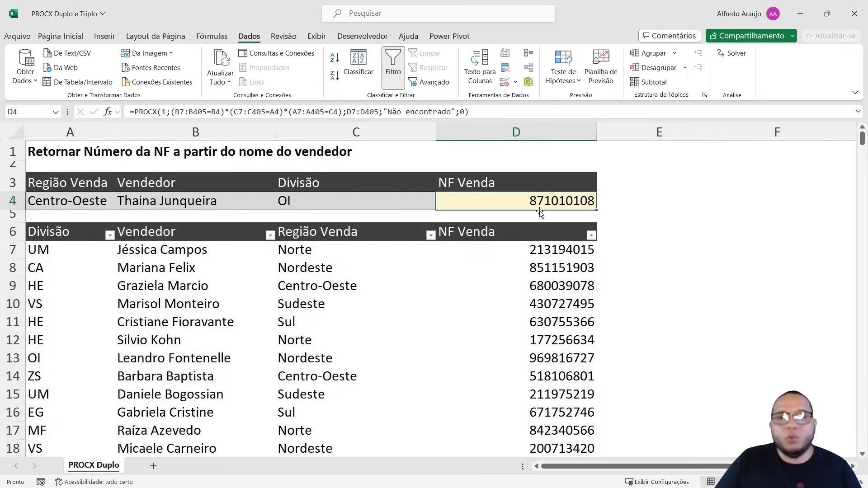
# Filter the Vendedor column to the seller named in B4
pyautogui.click(270, 235)
pyautogui.click(156, 352)
pyautogui.write('haina')
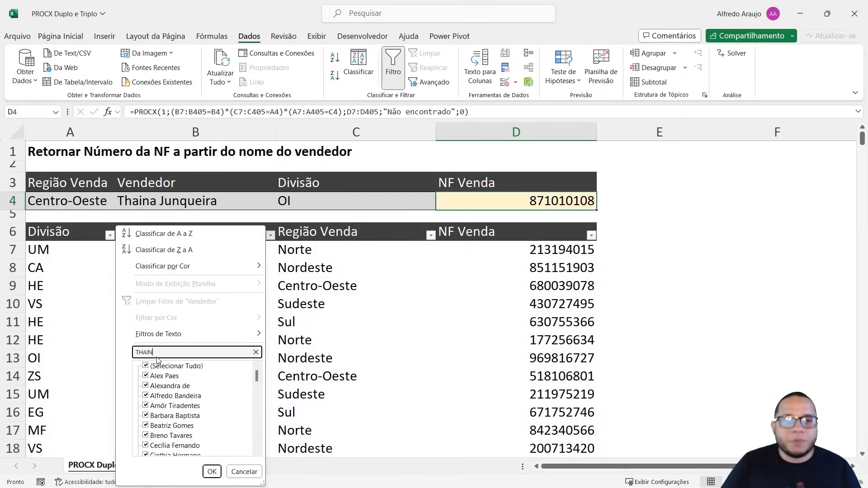
pyautogui.press('Return')
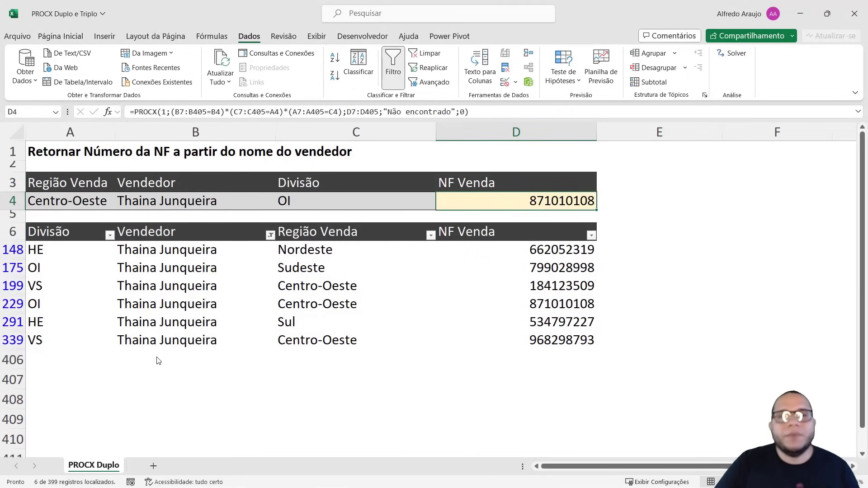
# Check the filtered rows for the Centro-Oeste region and OI division, comparing the matching row with the NF Venda in D4
pyautogui.moveTo(243, 252); pyautogui.dragTo(246, 334)
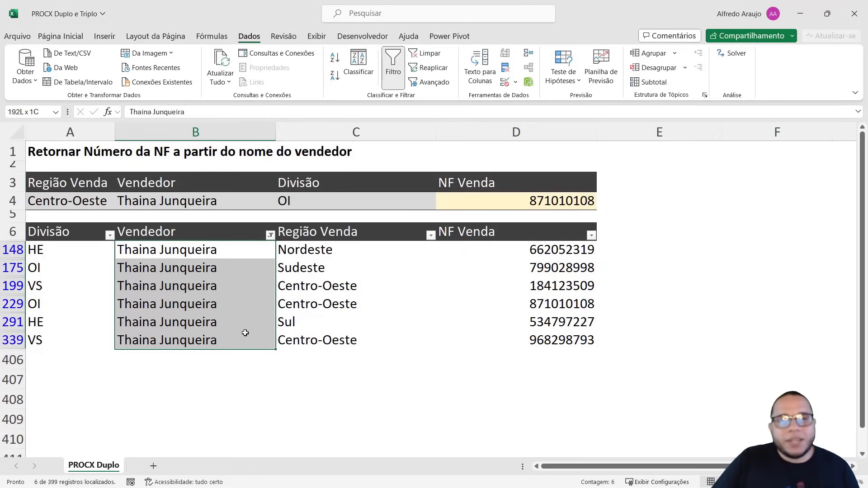
pyautogui.moveTo(306, 292); pyautogui.dragTo(311, 306)
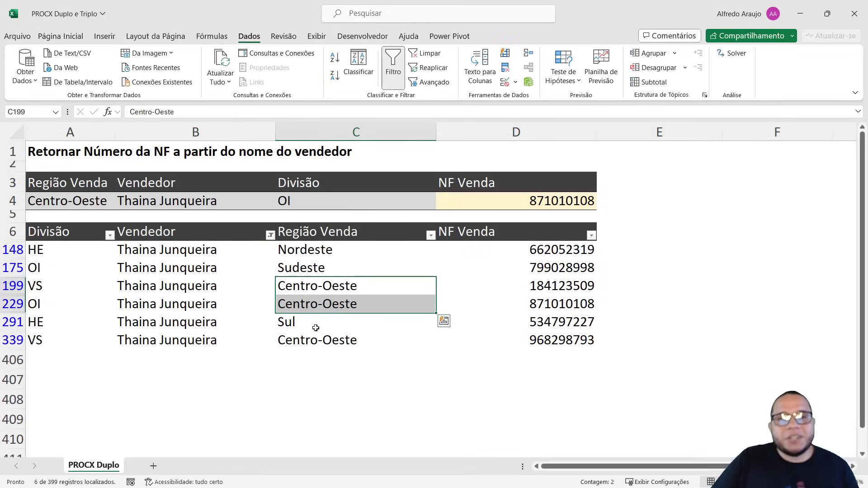
pyautogui.click(318, 342)
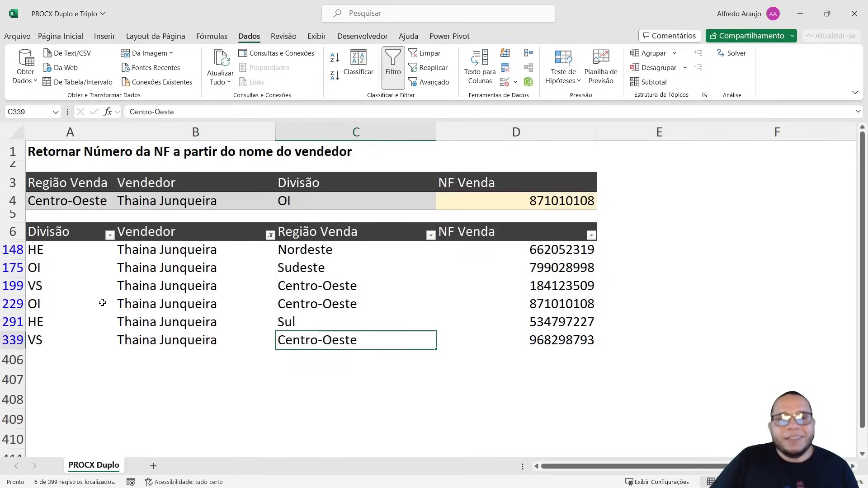
pyautogui.click(310, 304)
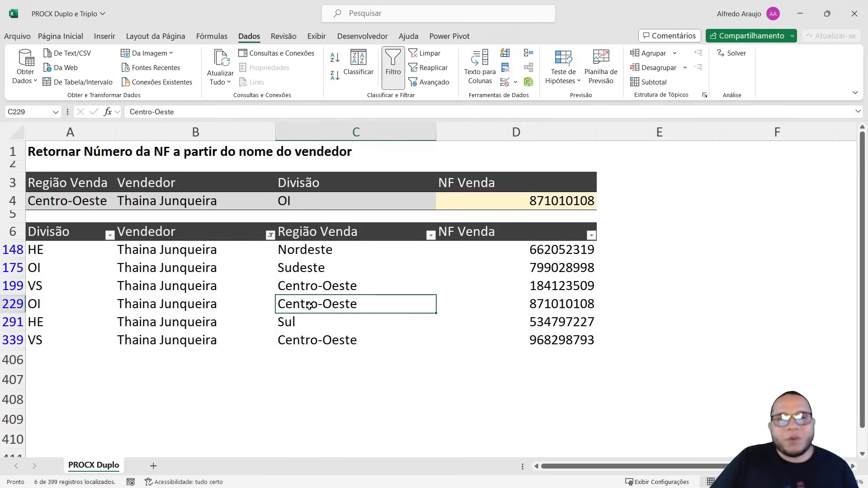
pyautogui.click(40, 302)
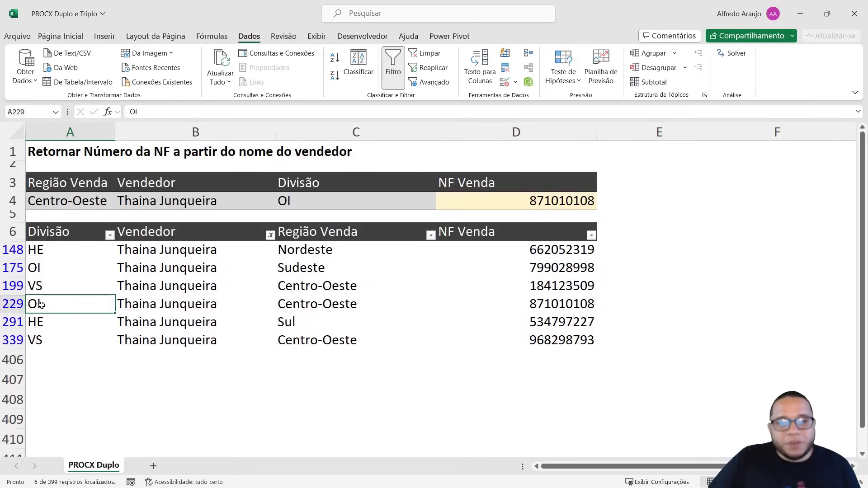
pyautogui.moveTo(40, 305); pyautogui.dragTo(554, 307)
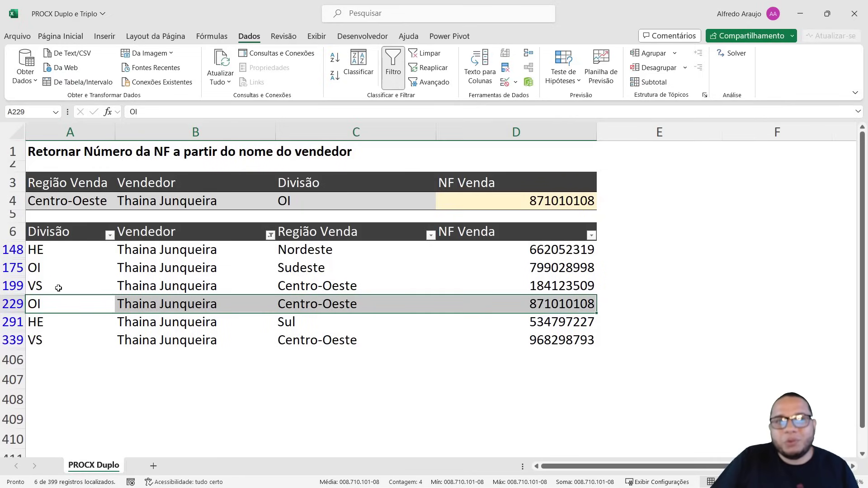
# Compare the two VS rows in Centro-Oeste, rows 199 and 339, across division, seller and region
pyautogui.moveTo(56, 288); pyautogui.dragTo(307, 287)
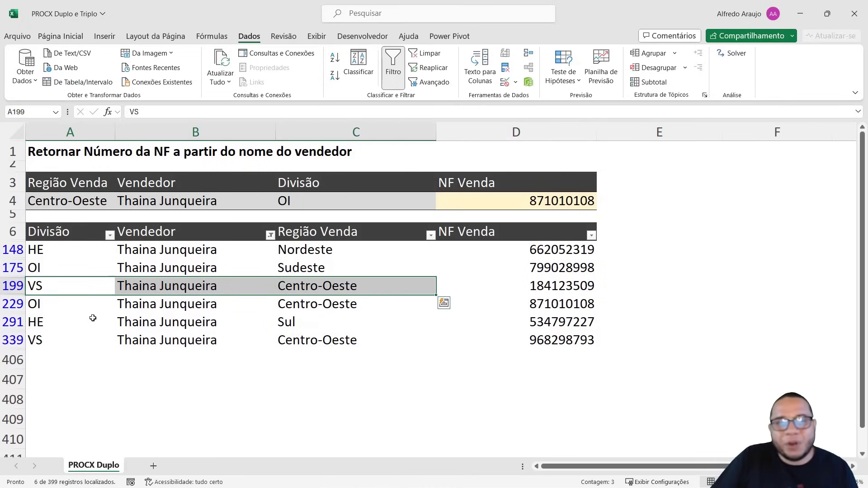
pyautogui.click(43, 288)
pyautogui.moveTo(43, 288); pyautogui.dragTo(297, 292)
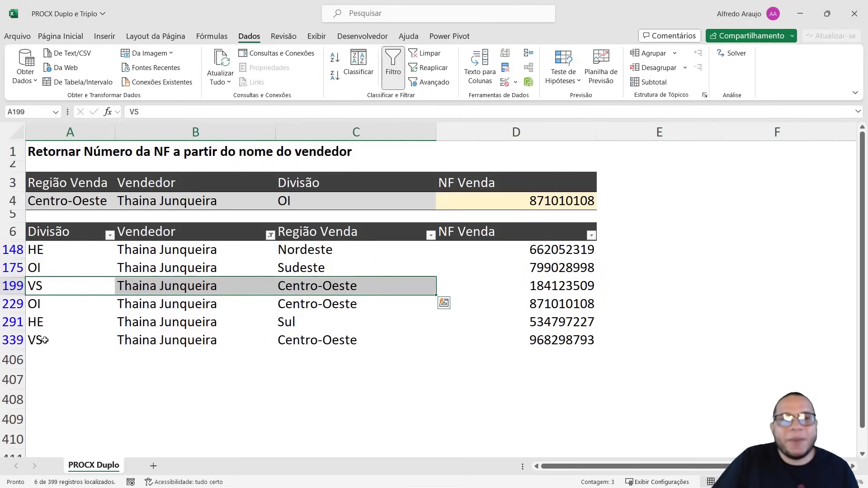
pyautogui.moveTo(43, 340); pyautogui.dragTo(302, 340)
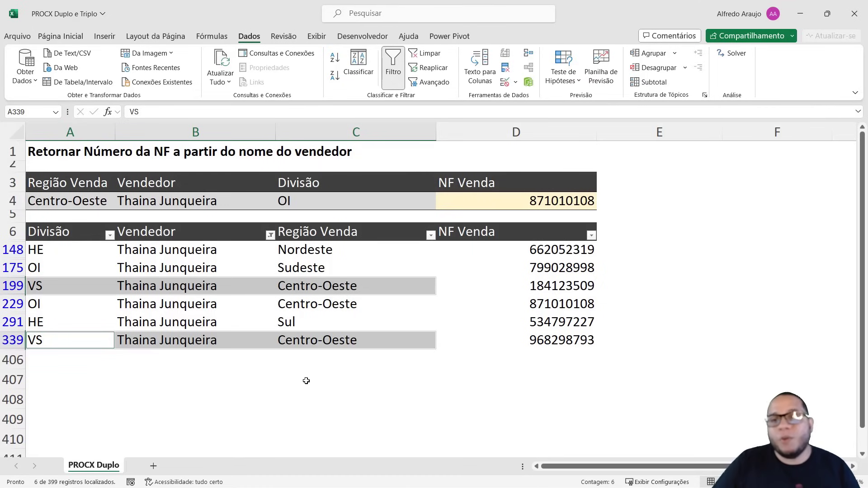
# Try appending another * operator after the (A7:A405=C4) criterion in the D4 formula, then remove it and recommit the formula
pyautogui.click(507, 202)
pyautogui.doubleClick(511, 202)
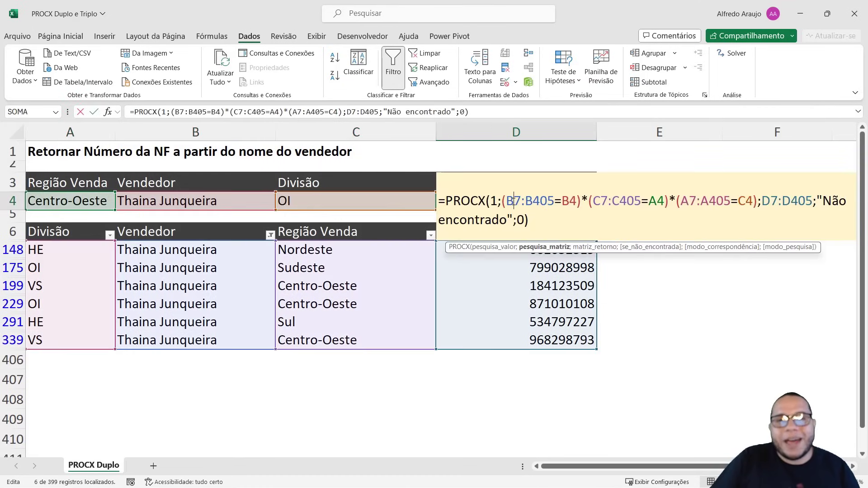
pyautogui.click(758, 205)
pyautogui.write('*')
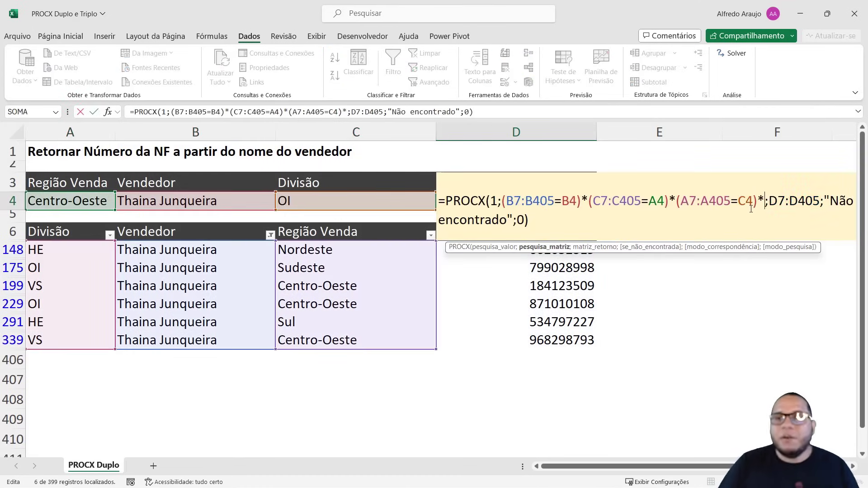
pyautogui.press('BackSpace')
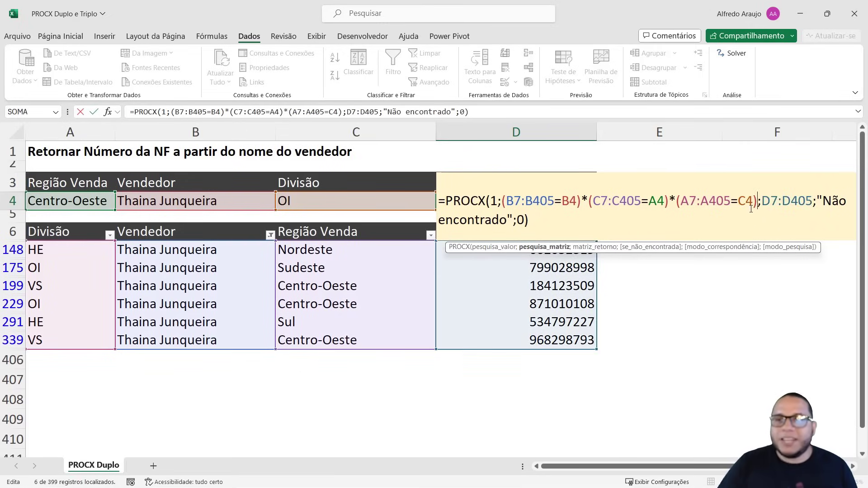
pyautogui.hotkey('ctrl', 'Return')
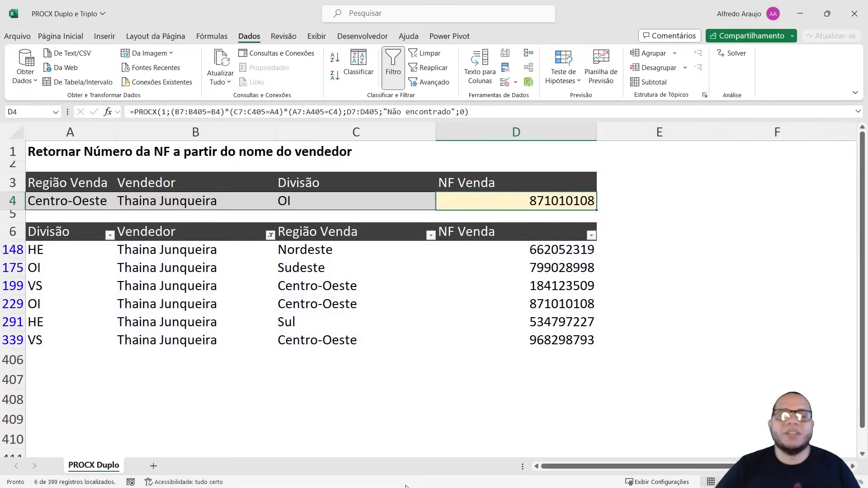